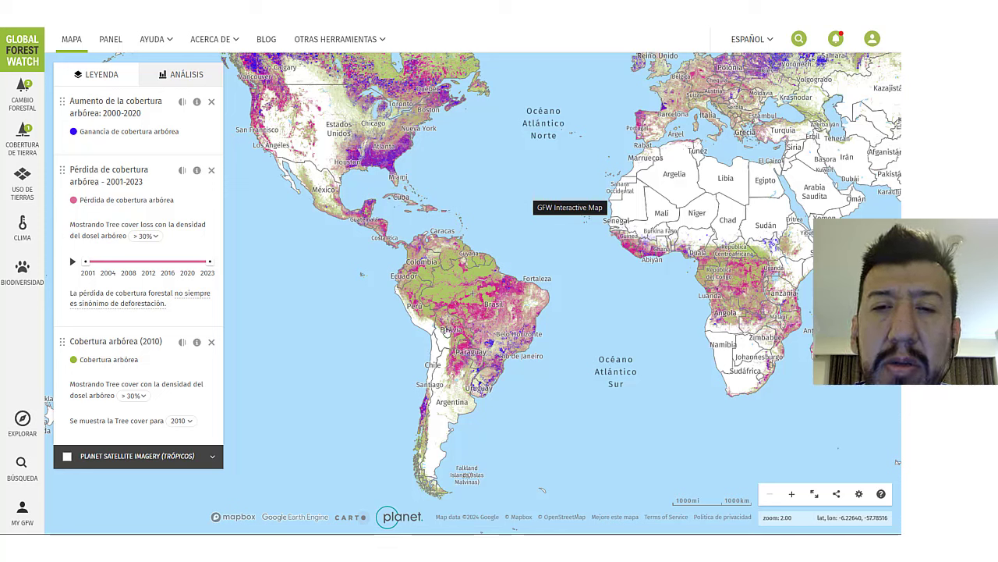
# Step: Examine the forest cover layers over Bolivia and the canopy density options of the 2010 tree cover layer
pyautogui.scroll(3, 450, 332)
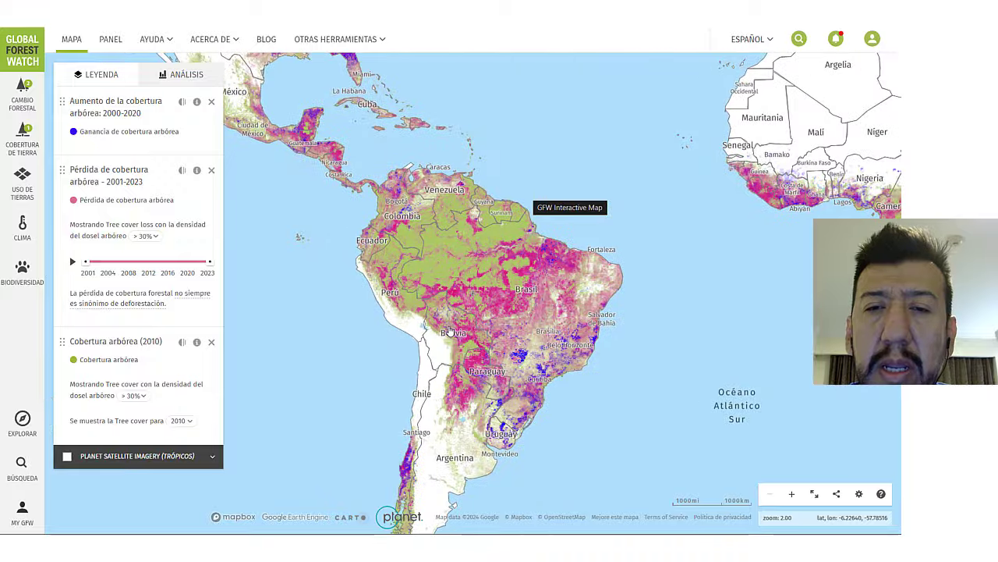
pyautogui.scroll(2, 450, 332)
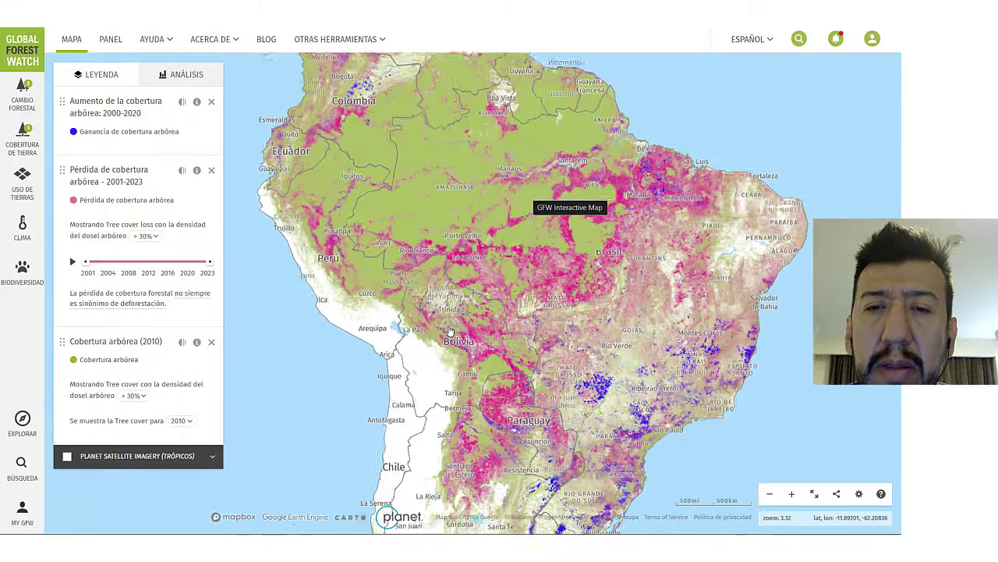
pyautogui.scroll(5, 451, 332)
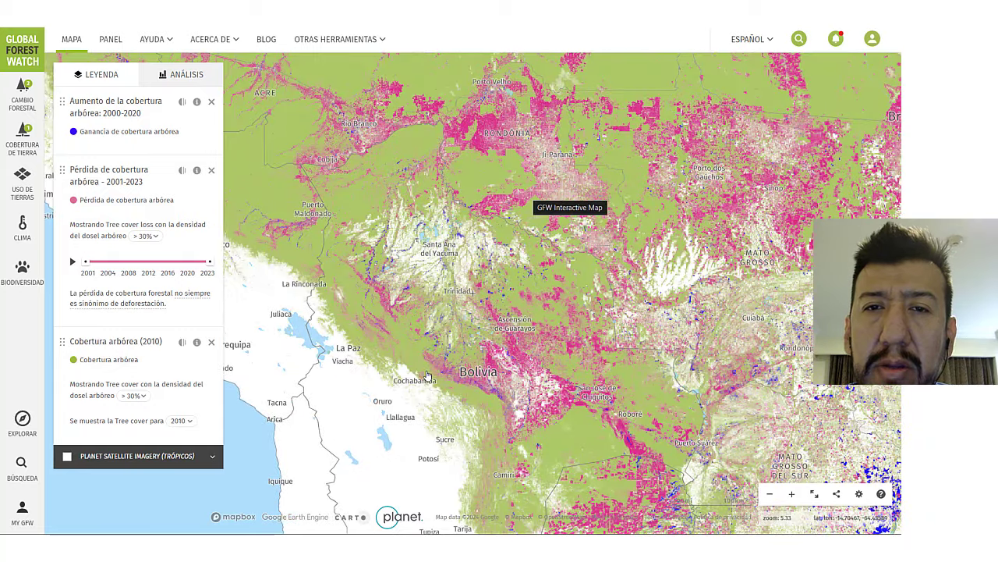
pyautogui.moveTo(421, 365); pyautogui.dragTo(385, 318)
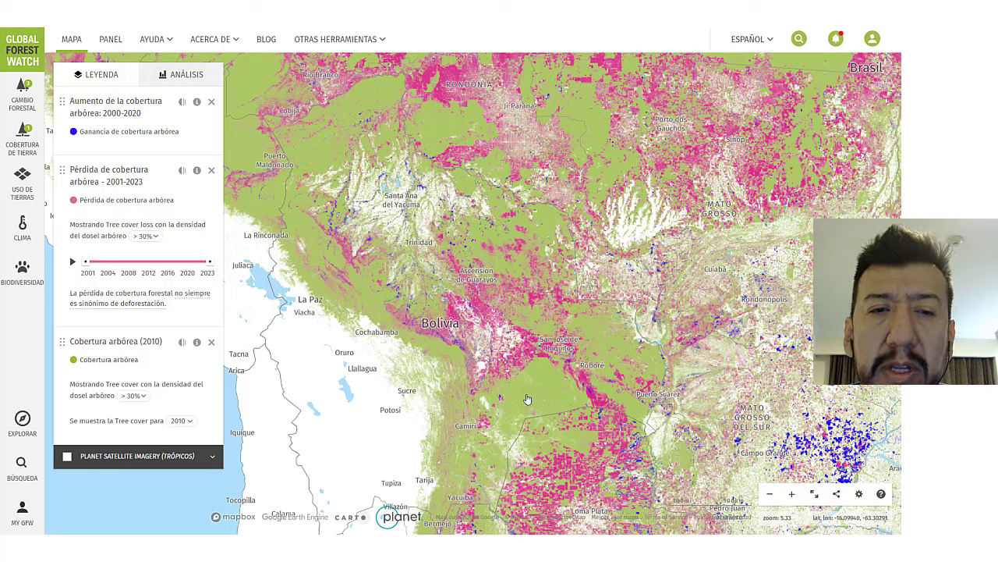
pyautogui.click(141, 397)
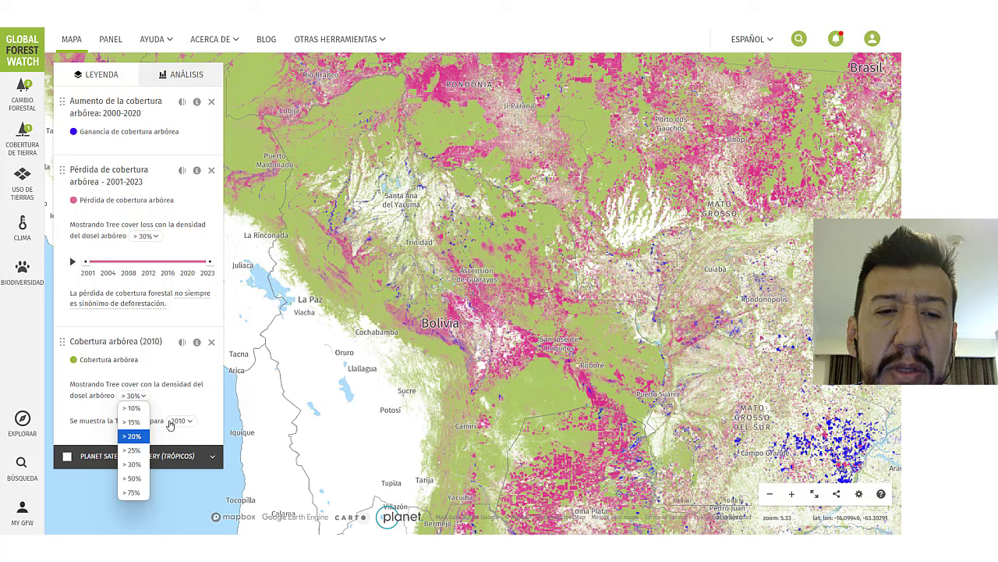
pyautogui.click(193, 382)
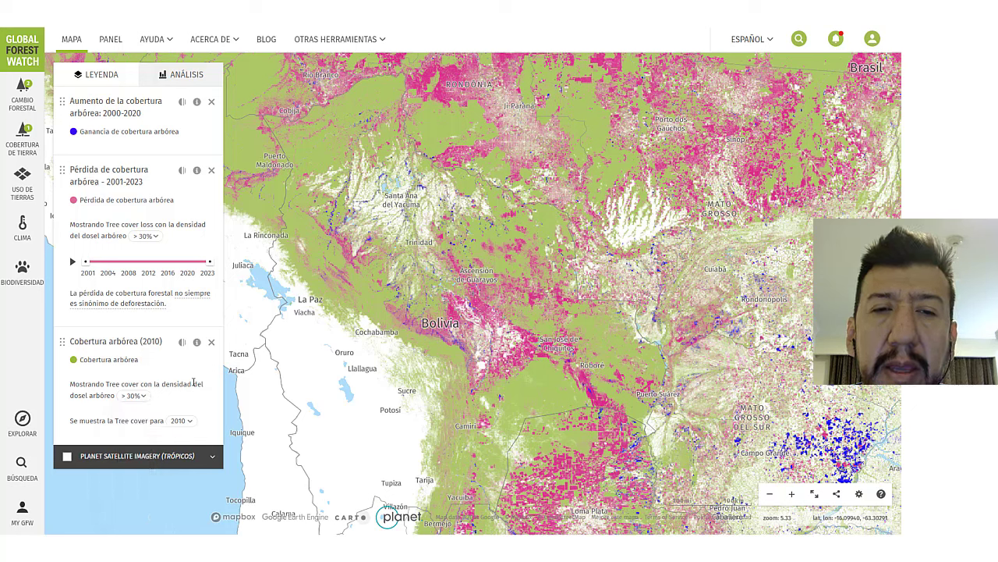
# Step: Remove the 2010 tree cover, 2001-2023 tree cover loss and 2000-2020 tree cover gain layers from the map
pyautogui.click(212, 342)
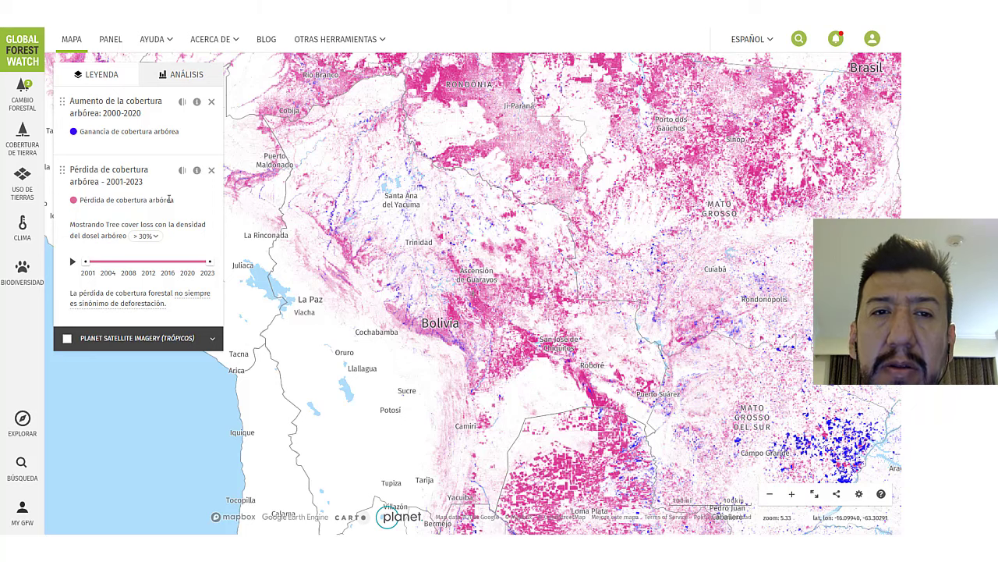
pyautogui.click(212, 171)
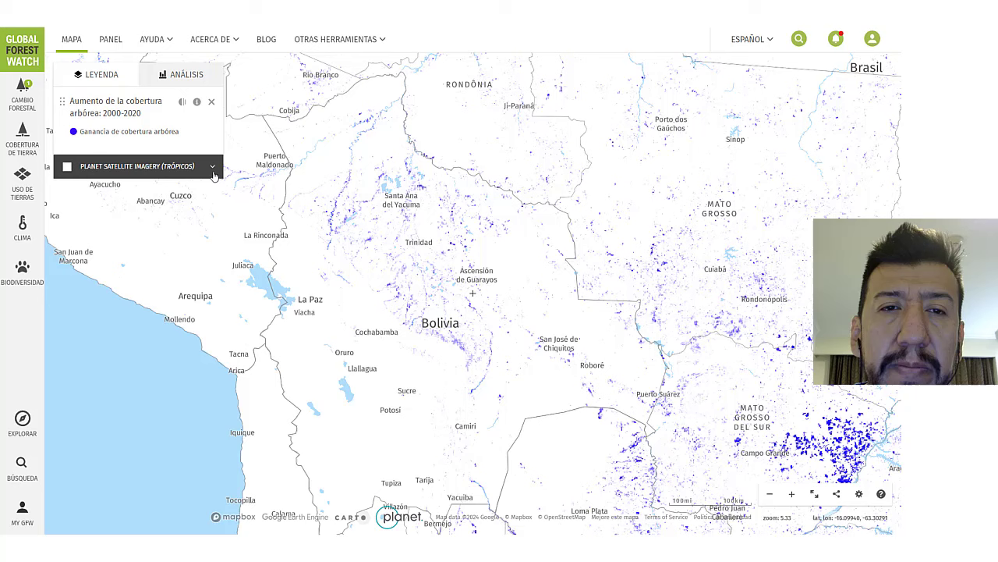
pyautogui.click(210, 102)
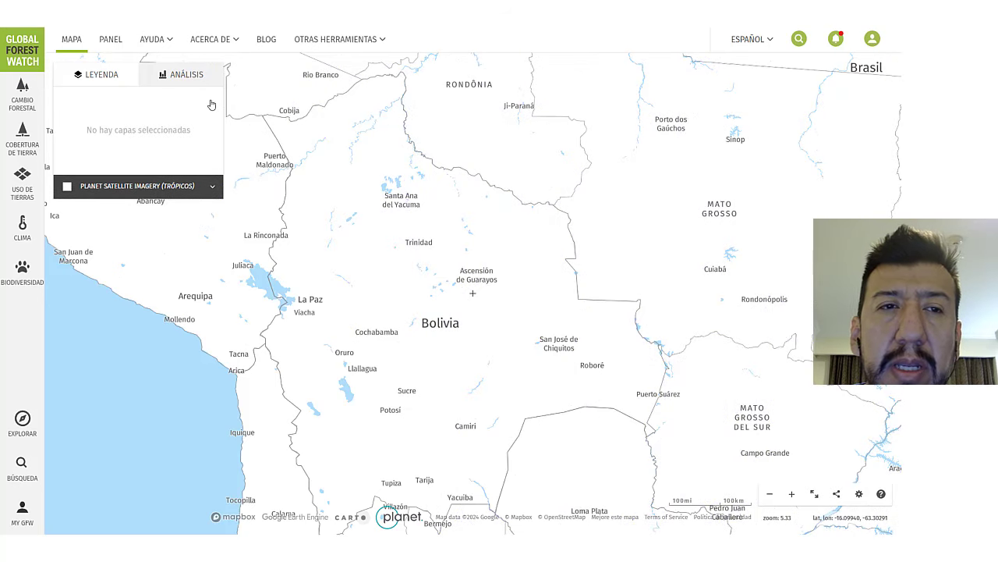
# Step: Show the integrated deforestation alerts on the map and move their start date to 03 MAR 2024
pyautogui.click(23, 98)
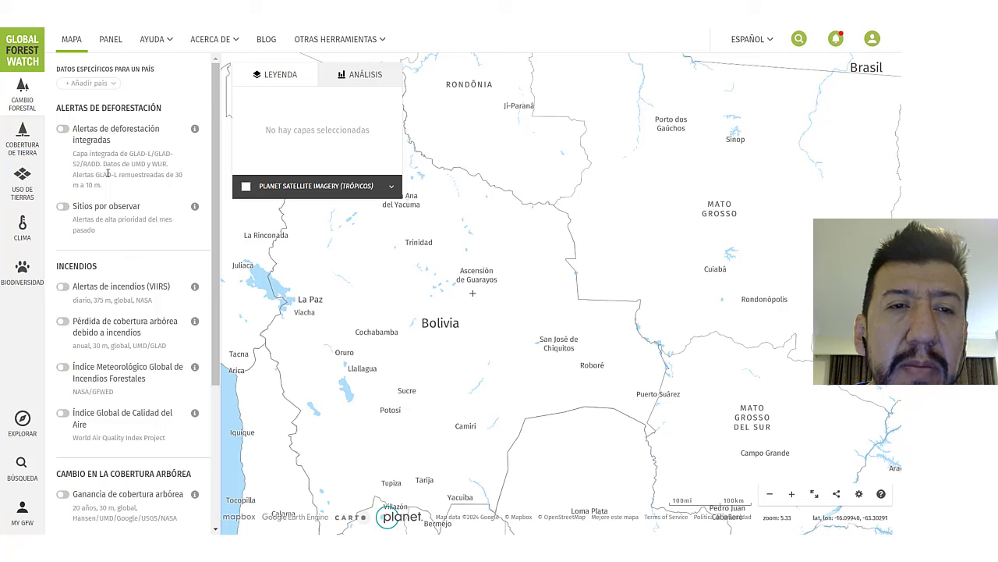
pyautogui.click(63, 131)
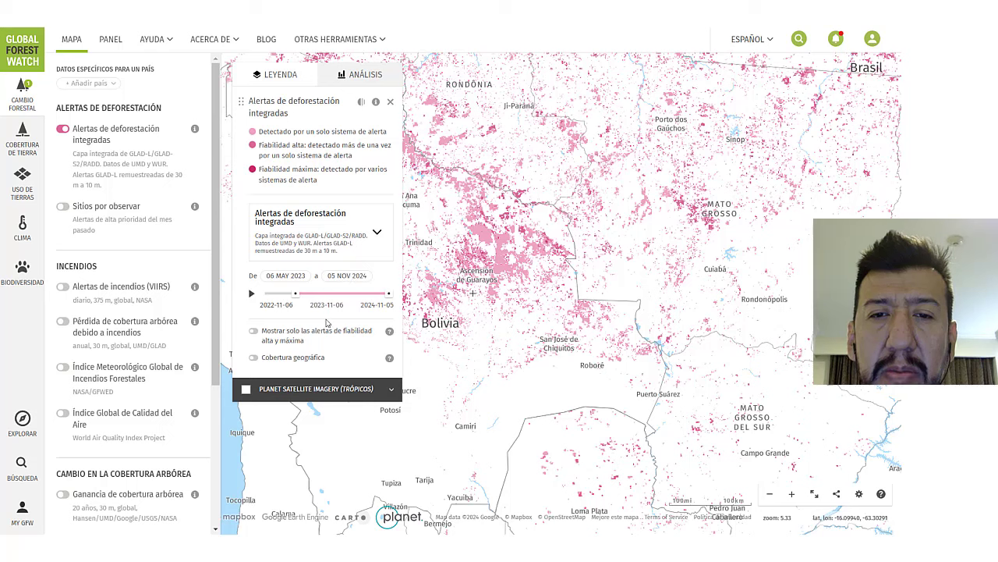
pyautogui.moveTo(296, 294); pyautogui.dragTo(346, 294)
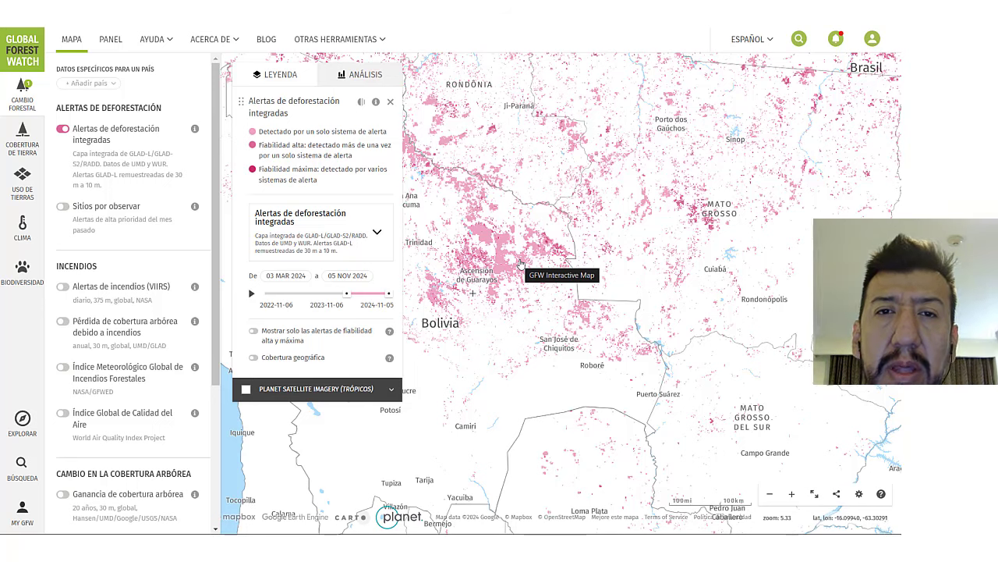
# Step: Replace the integrated deforestation alerts with the VIIRS fire alerts and display all alerts (todos)
pyautogui.click(63, 129)
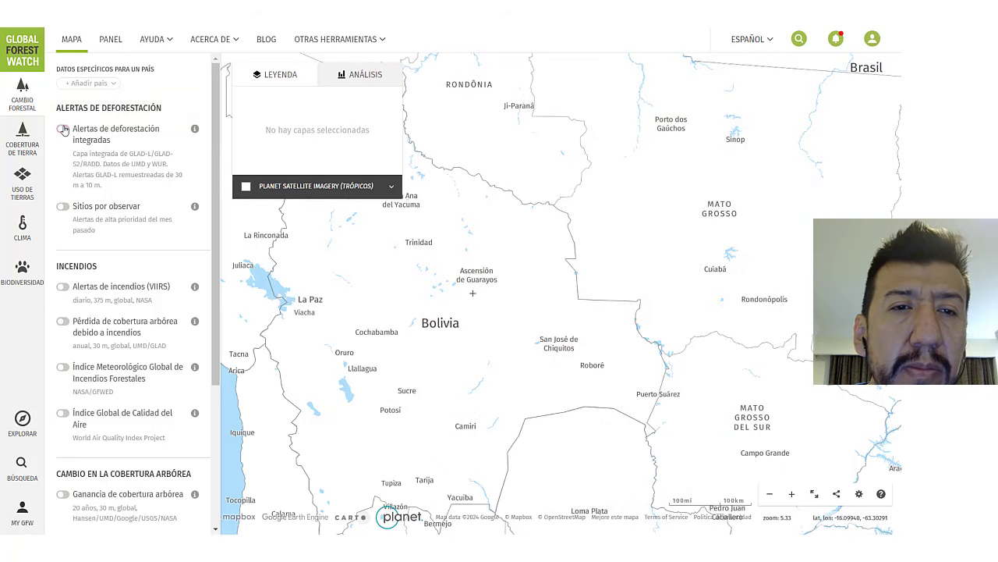
pyautogui.scroll(-2, 91, 291)
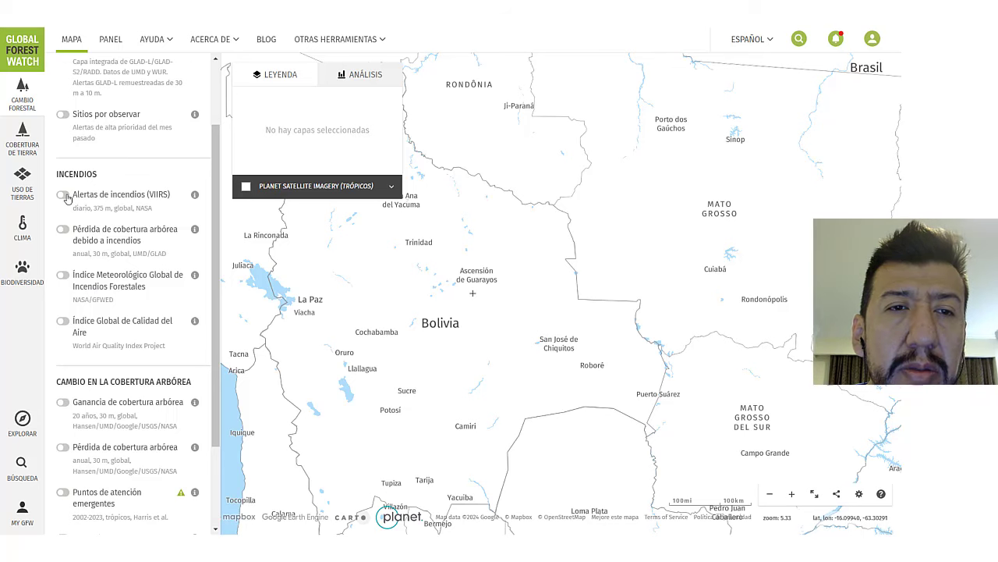
pyautogui.click(64, 195)
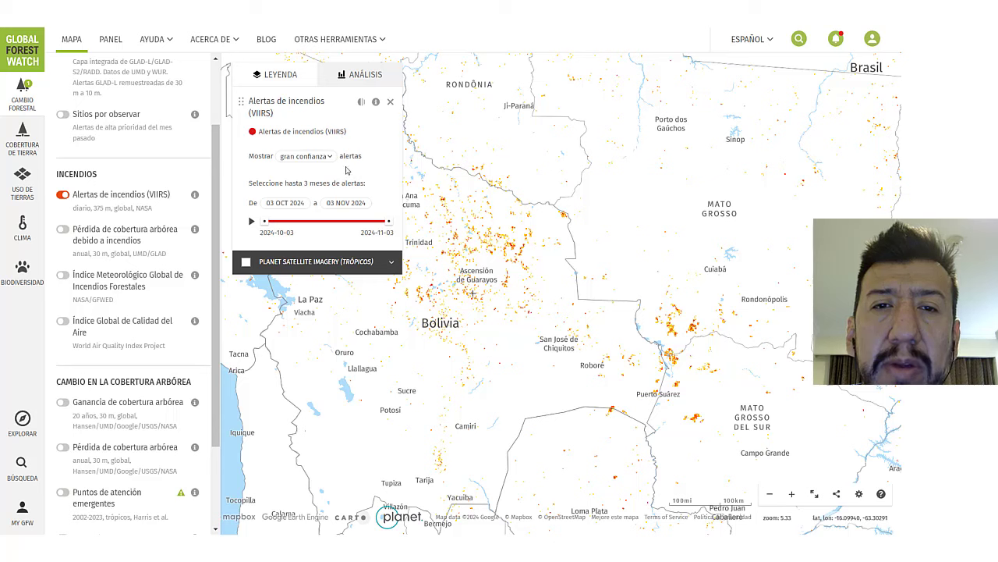
pyautogui.click(318, 160)
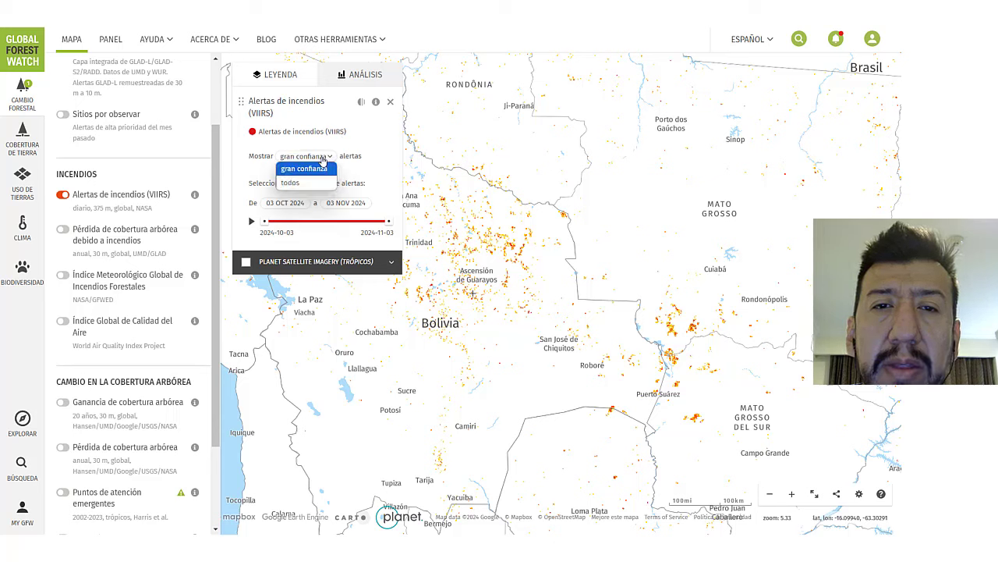
pyautogui.click(306, 183)
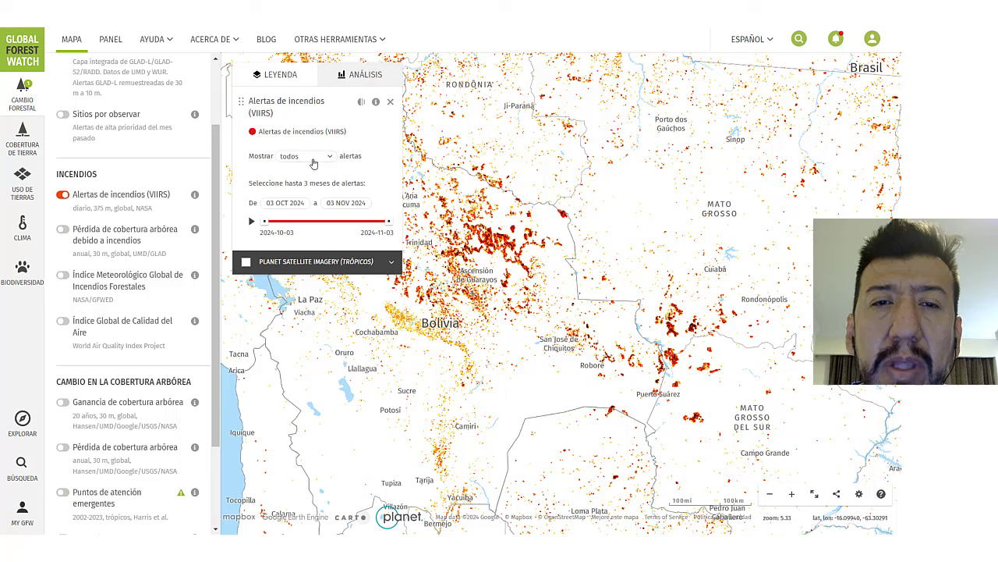
# Step: Keep the fire alert filter on todos and narrow the displayed period to the last days before 2024-11-03
pyautogui.click(316, 162)
pyautogui.click(362, 151)
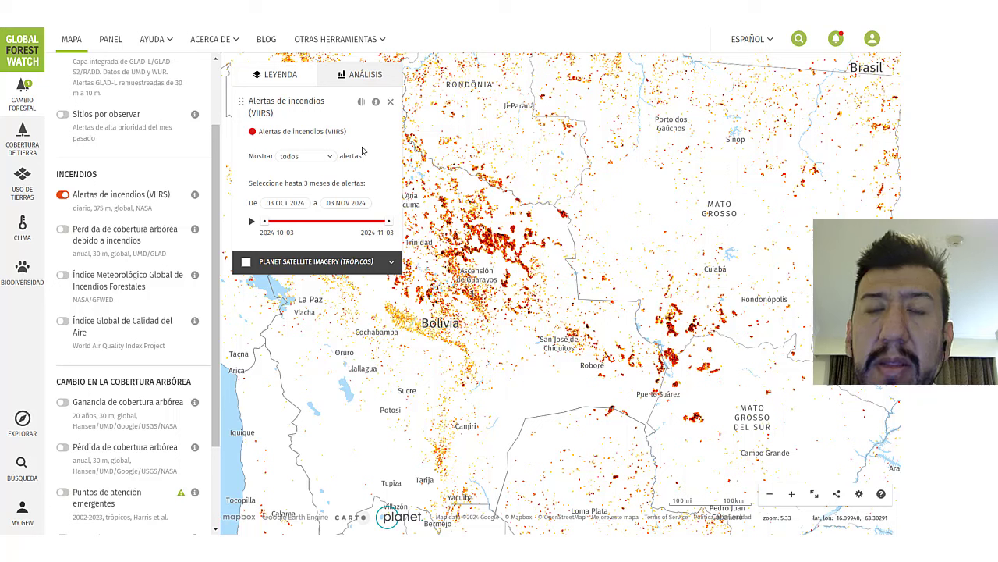
pyautogui.click(316, 160)
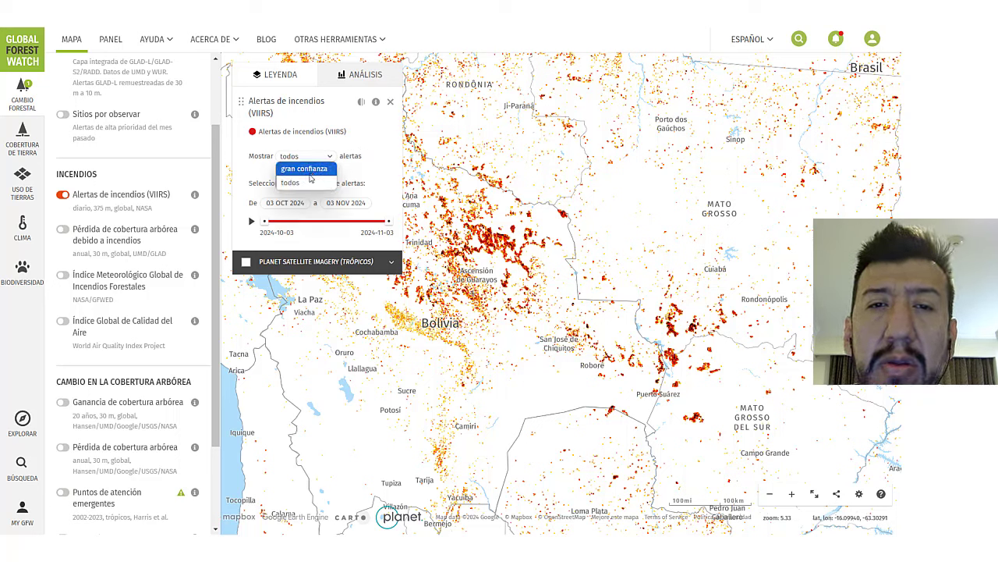
pyautogui.click(301, 182)
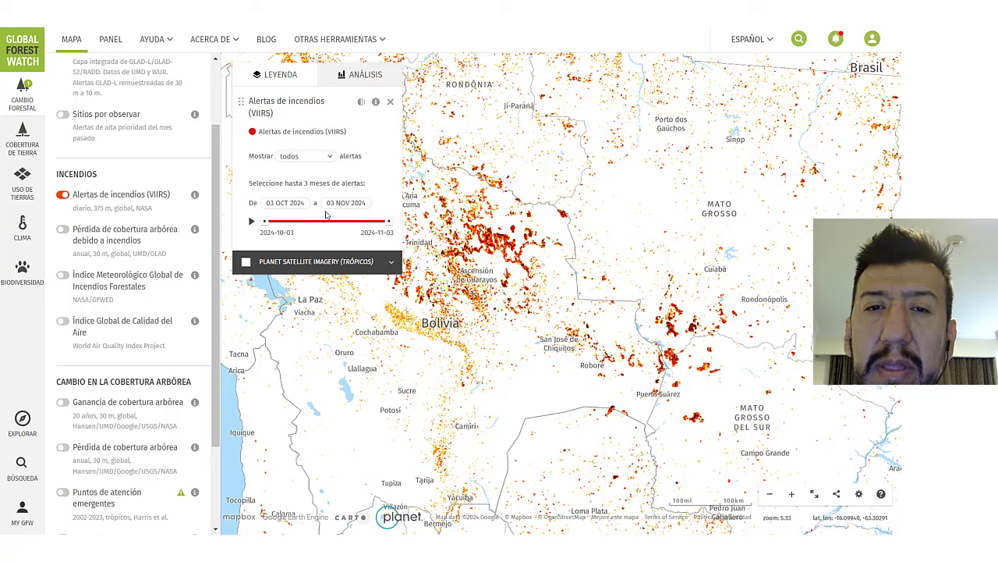
pyautogui.moveTo(265, 221); pyautogui.dragTo(368, 222)
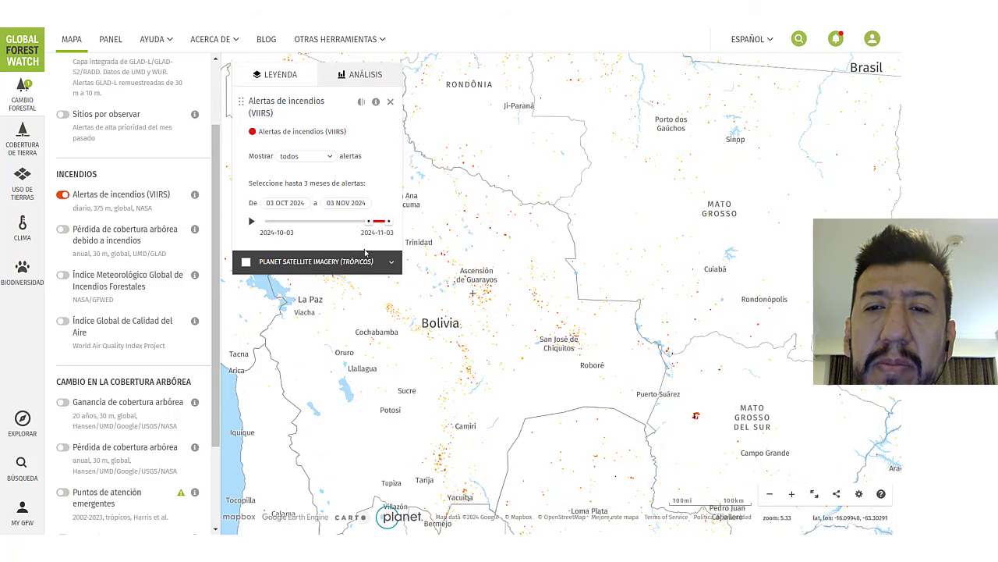
# Step: Inspect the details of a fire alert in the cluster southeast of Puerto Maldonado, including the data layers offered for that point
pyautogui.moveTo(535, 292); pyautogui.dragTo(514, 311)
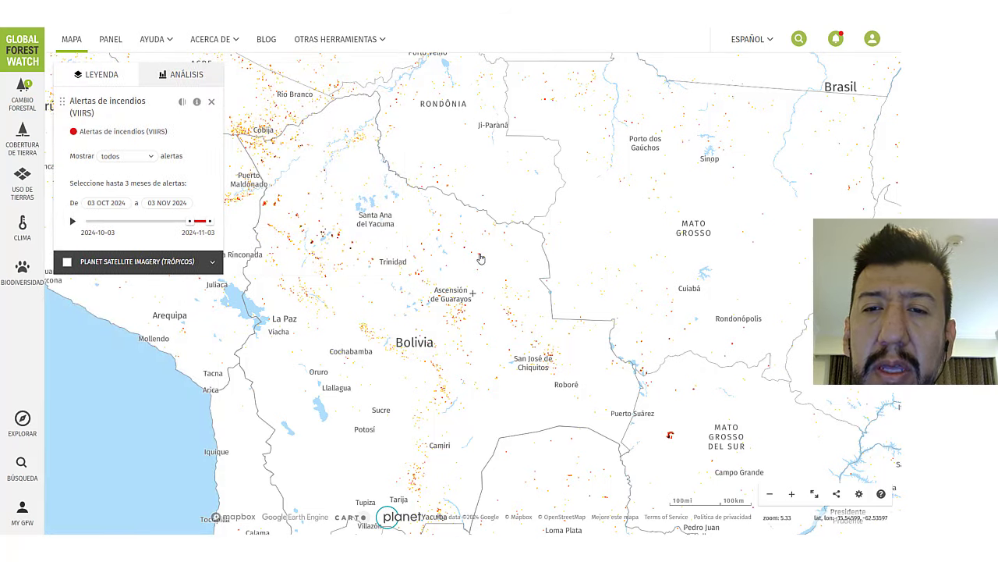
pyautogui.scroll(3, 501, 305)
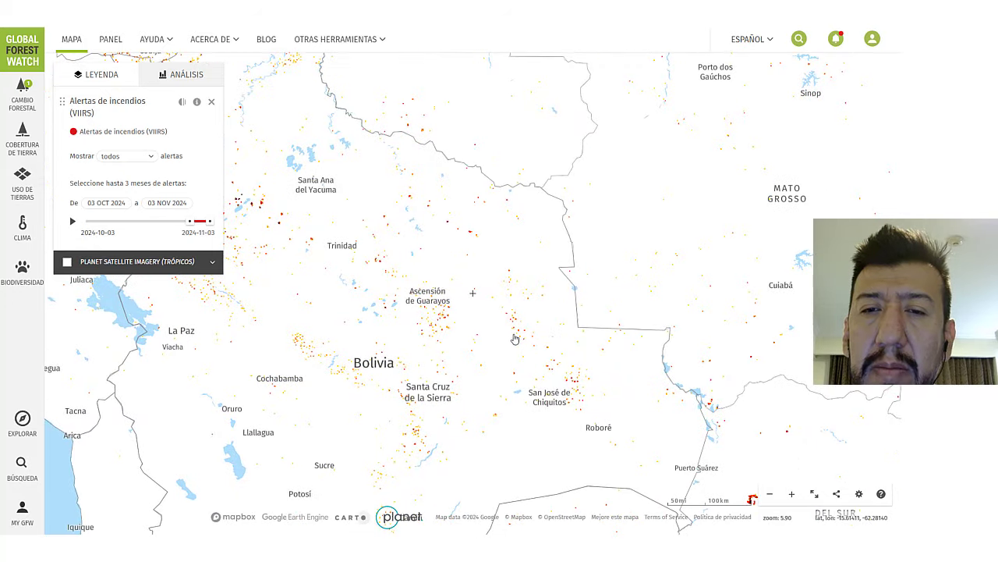
pyautogui.scroll(2, 433, 317)
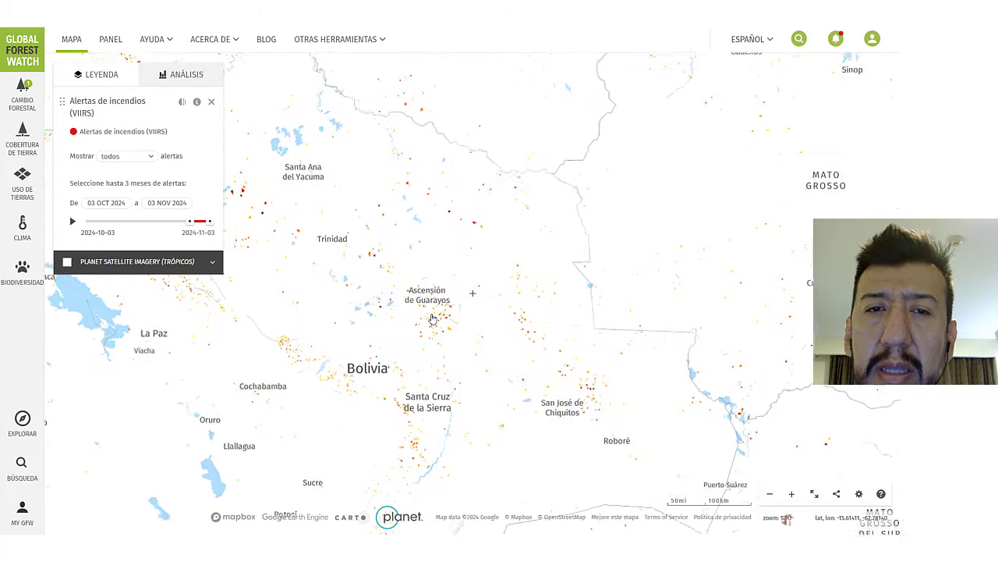
pyautogui.moveTo(372, 285); pyautogui.dragTo(553, 366)
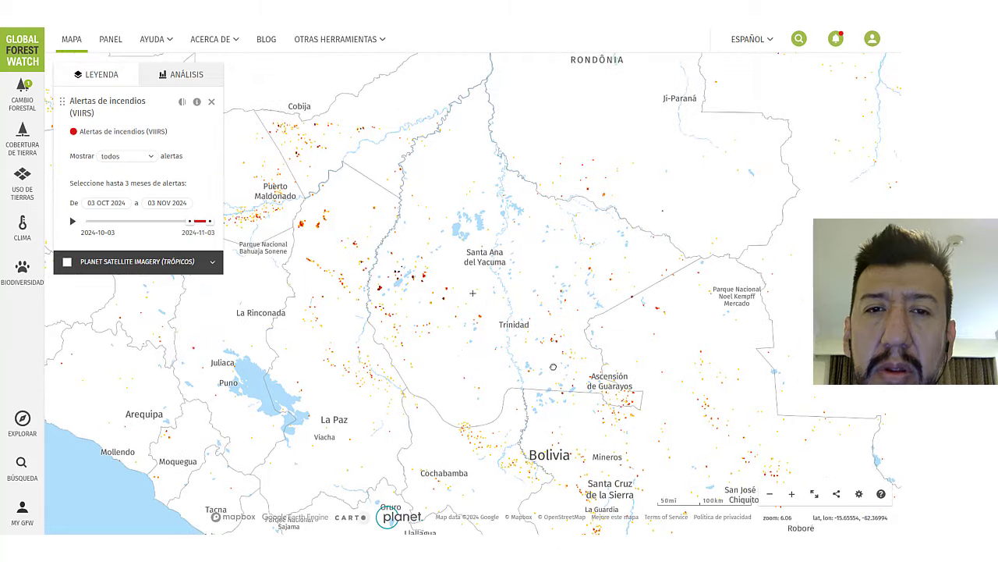
pyautogui.moveTo(408, 307); pyautogui.dragTo(480, 376)
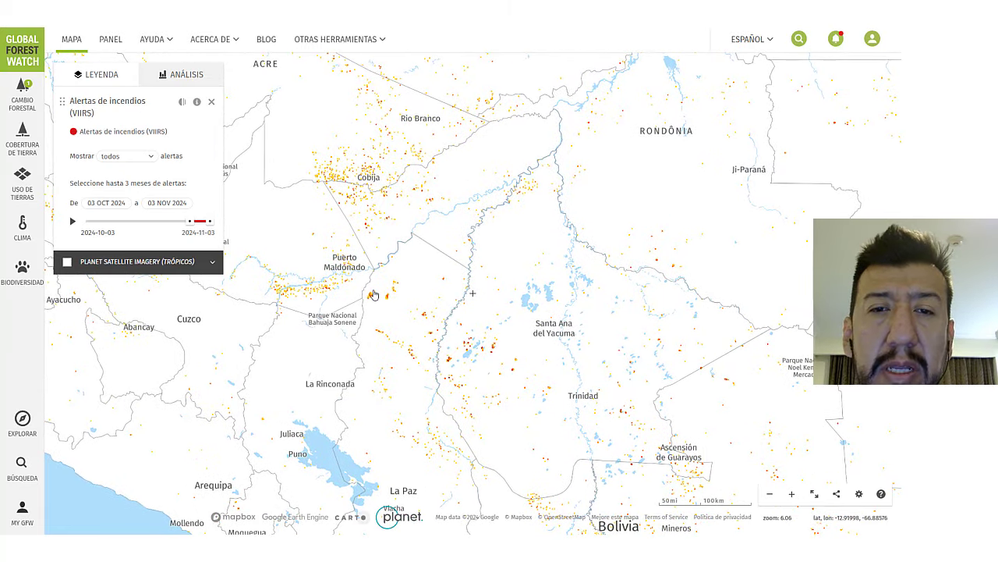
pyautogui.scroll(3, 374, 295)
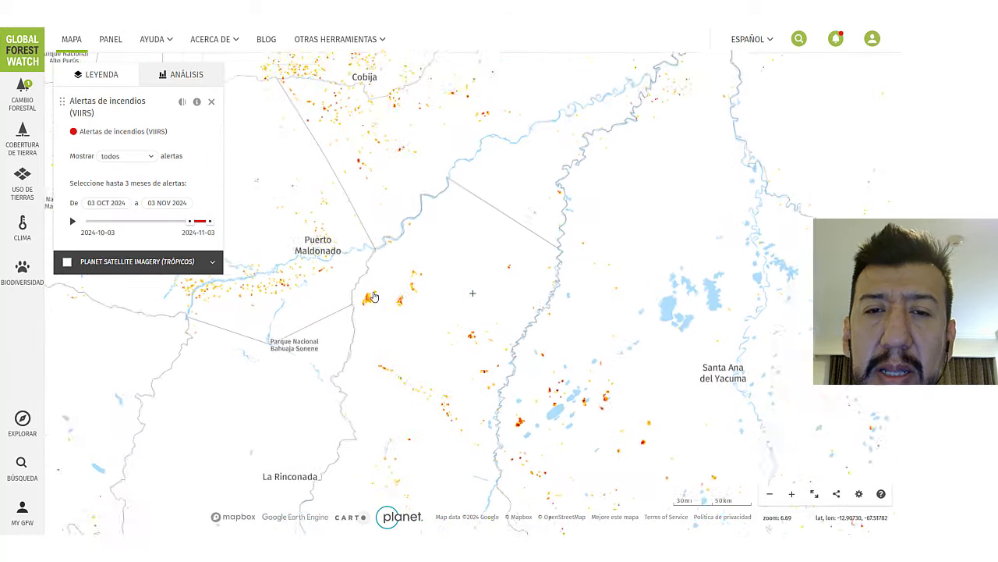
pyautogui.scroll(3, 374, 303)
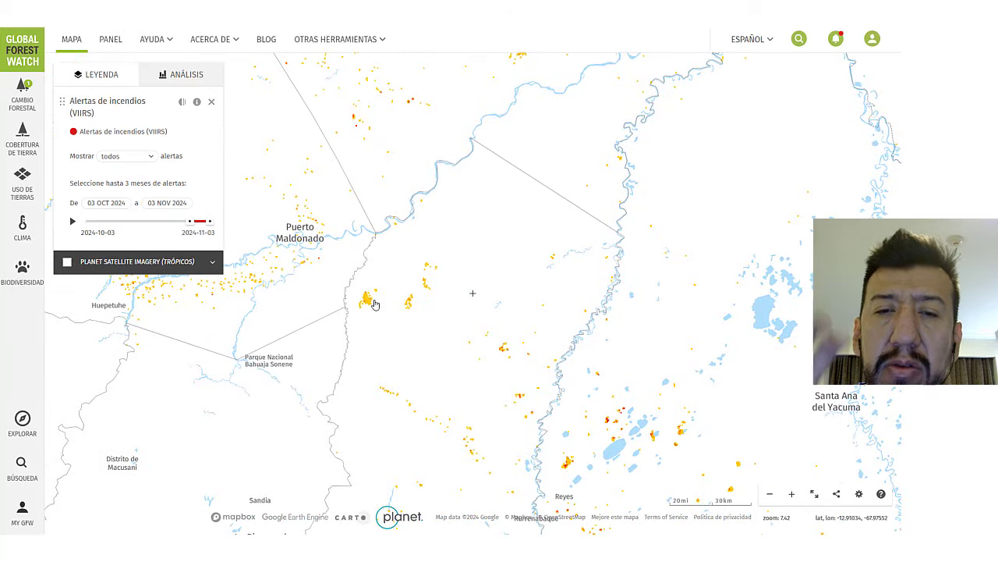
pyautogui.click(365, 300)
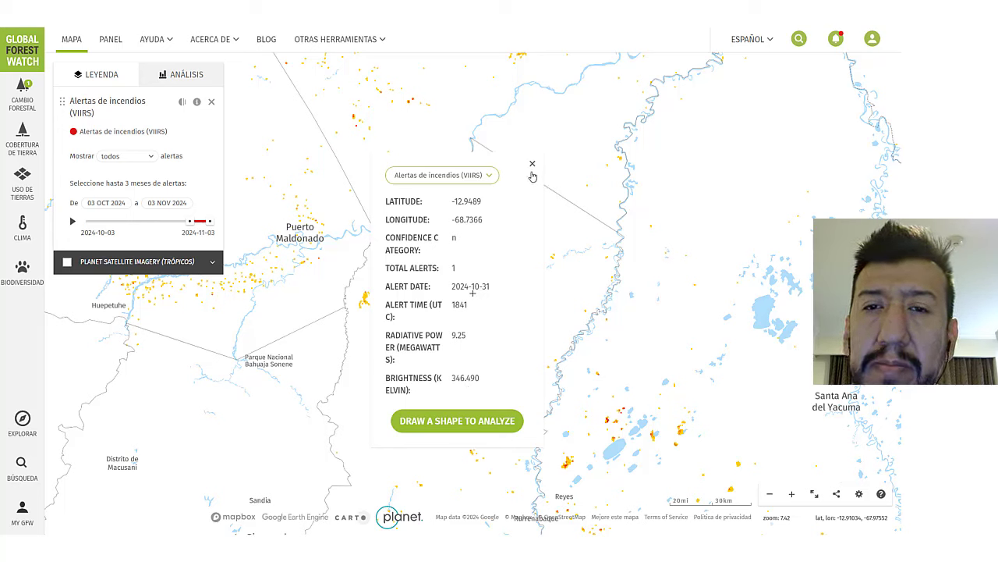
pyautogui.click(493, 175)
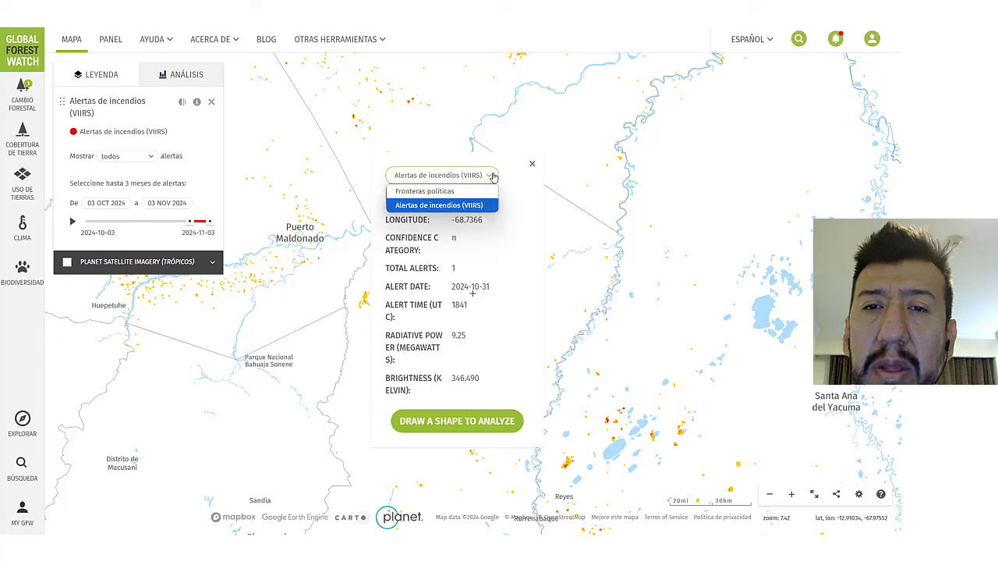
pyautogui.click(532, 164)
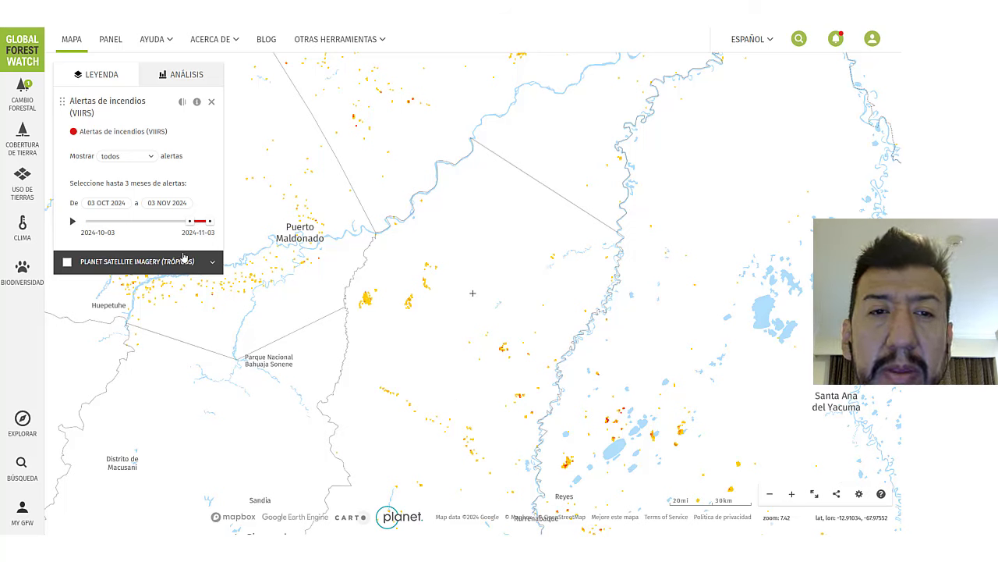
# Step: Turn on the Planet satellite imagery basemap and view the fire alert cluster southeast of Puerto Maldonado up close
pyautogui.click(68, 263)
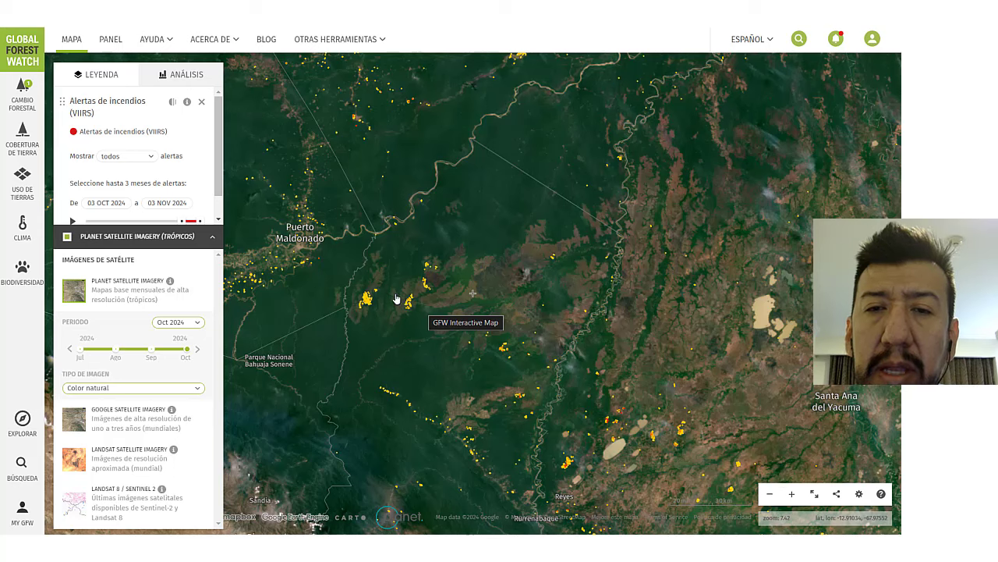
pyautogui.scroll(2, 374, 295)
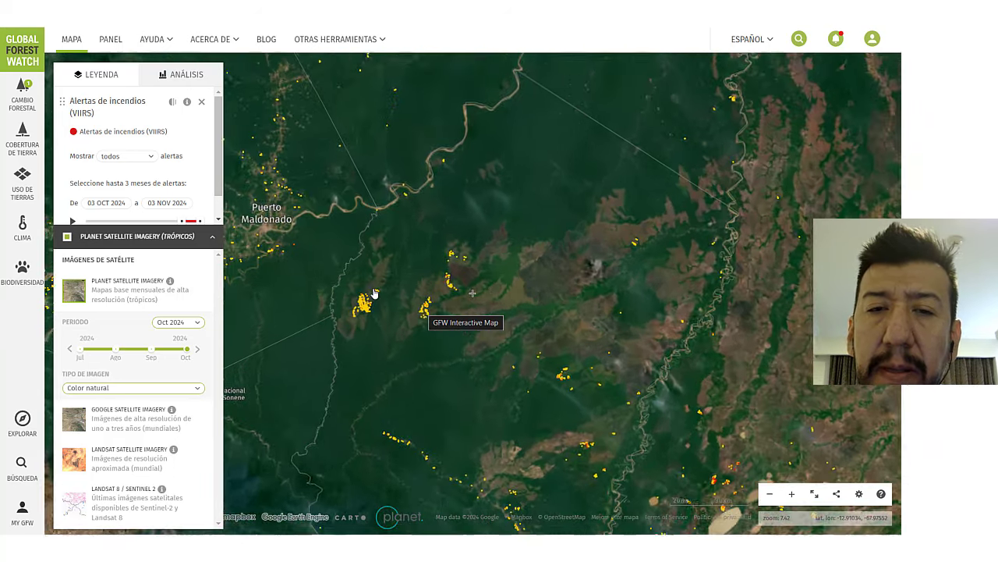
pyautogui.scroll(3, 375, 295)
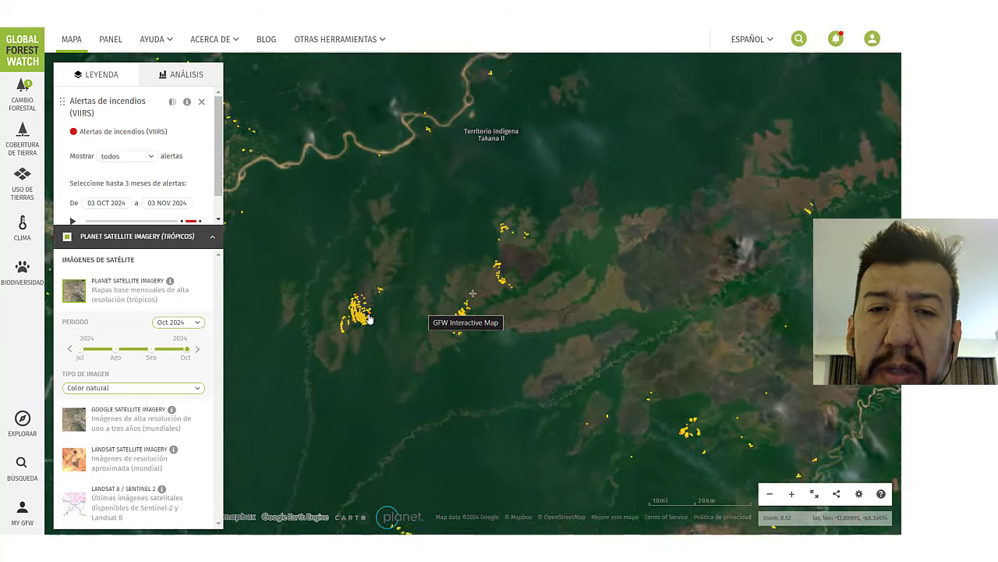
pyautogui.moveTo(369, 320); pyautogui.dragTo(456, 311)
pyautogui.scroll(1, 455, 311)
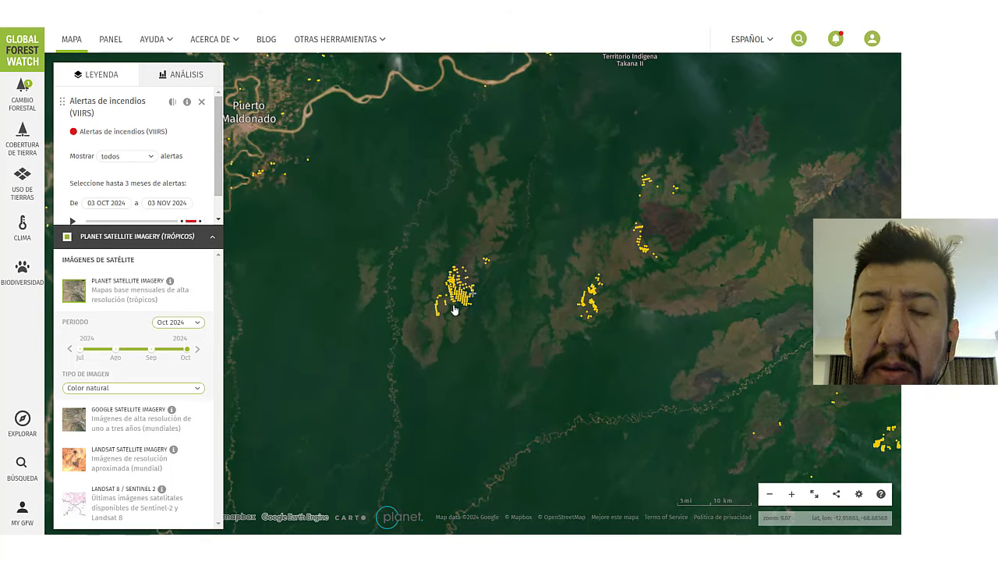
# Step: Turn on the Áreas protegidas layer and inspect the details of the orange protected area covering the western fire alert cluster
pyautogui.scroll(1, 497, 296)
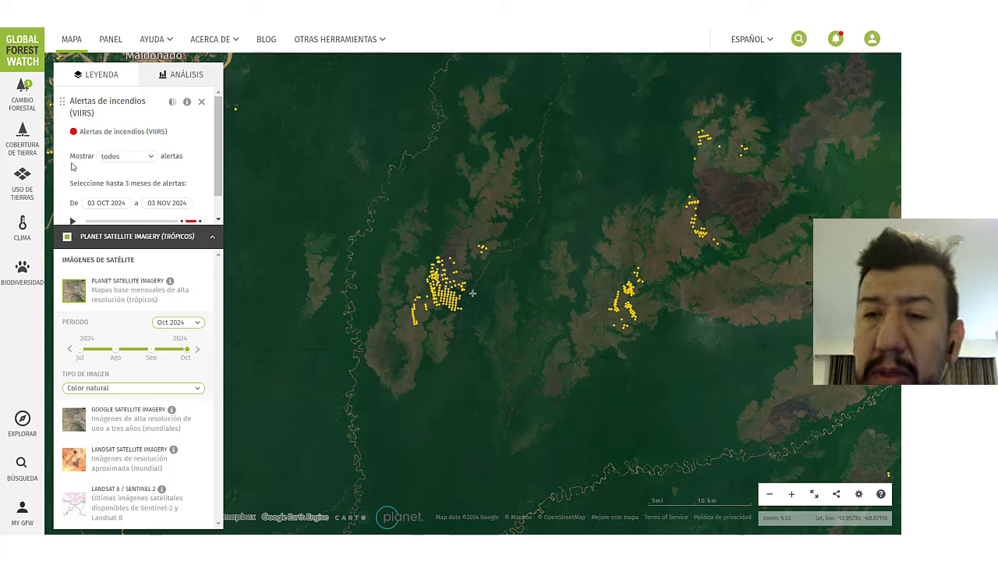
pyautogui.click(24, 145)
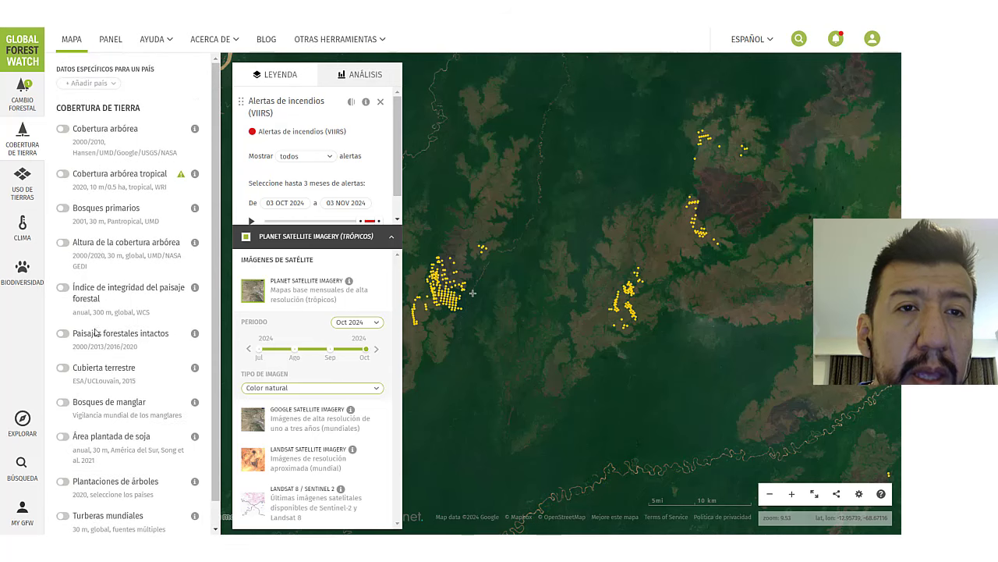
pyautogui.click(26, 191)
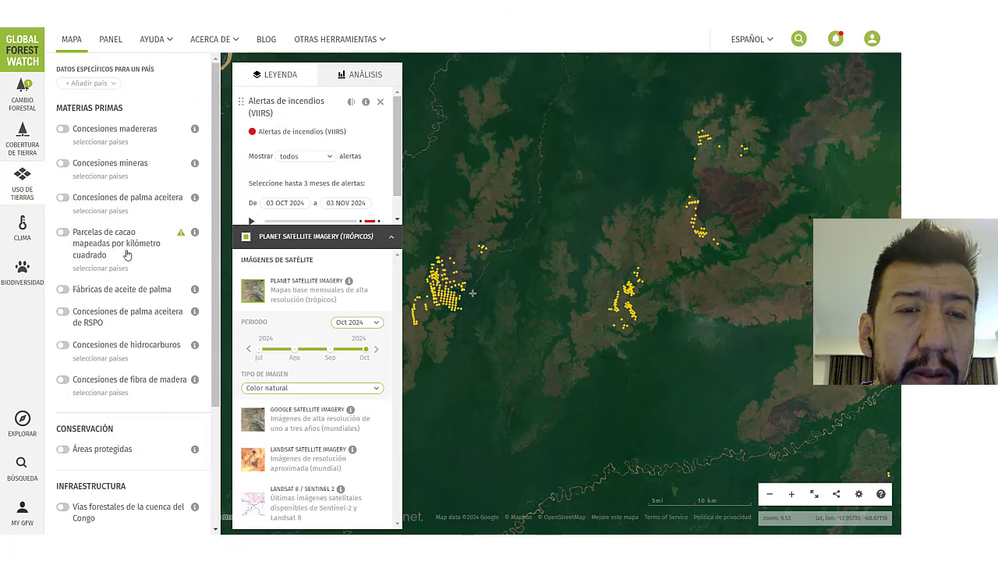
pyautogui.scroll(-1, 128, 254)
pyautogui.scroll(-3, 127, 254)
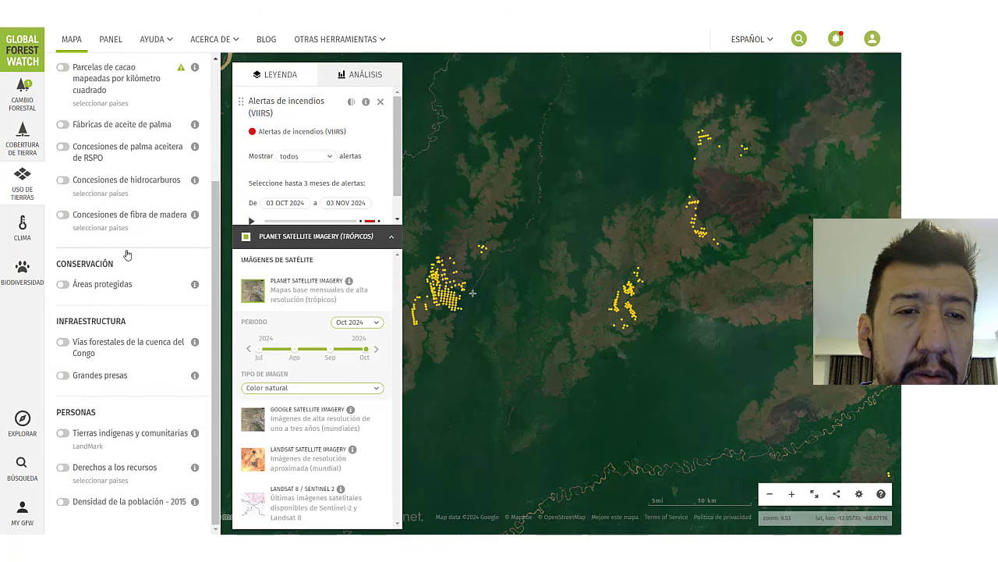
pyautogui.click(64, 285)
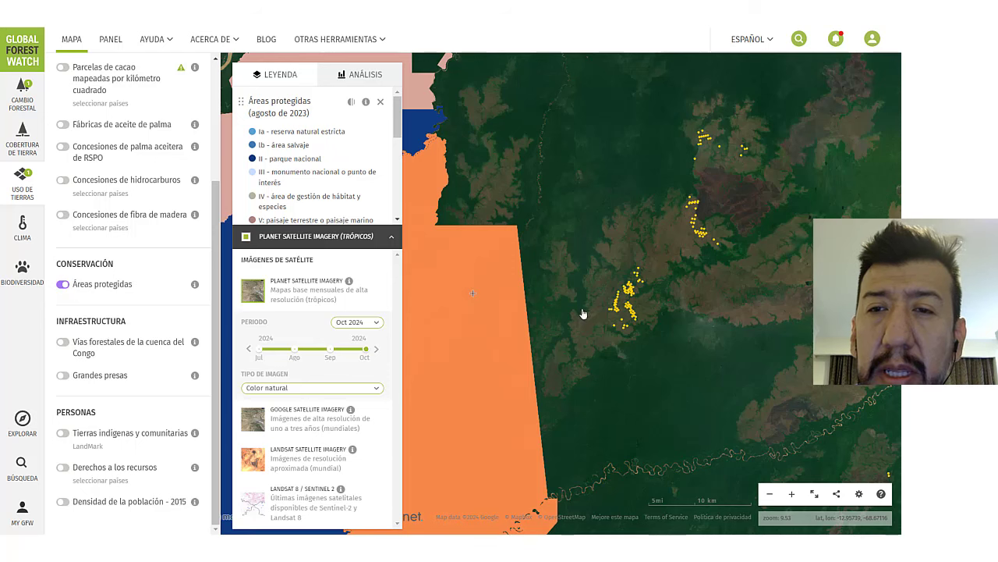
pyautogui.click(496, 325)
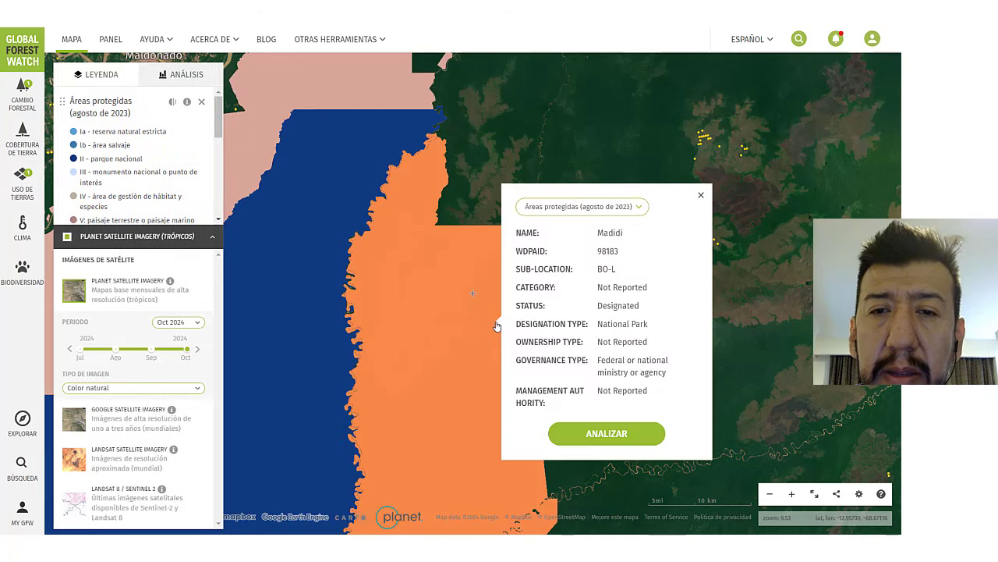
pyautogui.click(701, 196)
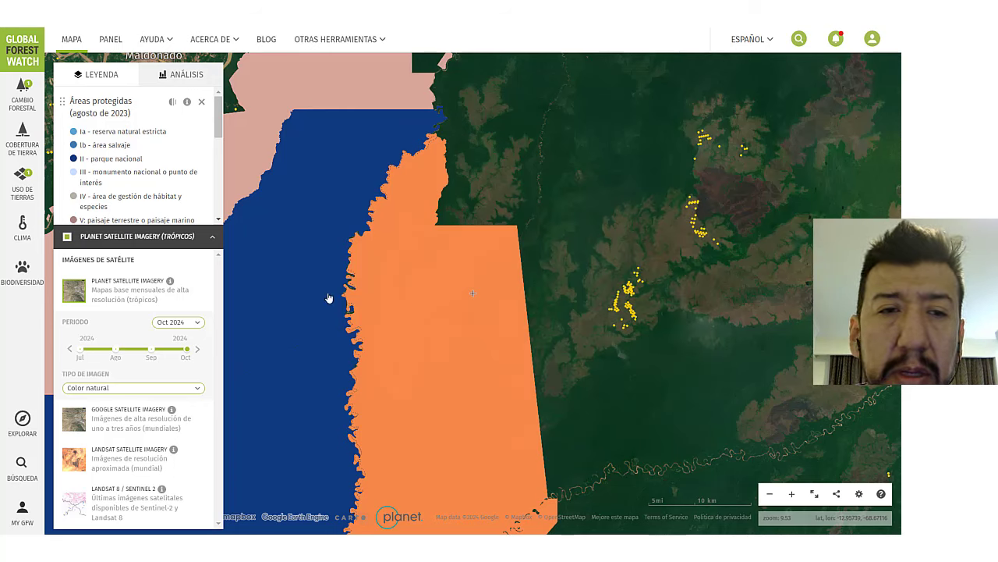
# Step: Turn on the Tierras indígenas y comunitarias and Derechos a los recursos layers
pyautogui.click(26, 193)
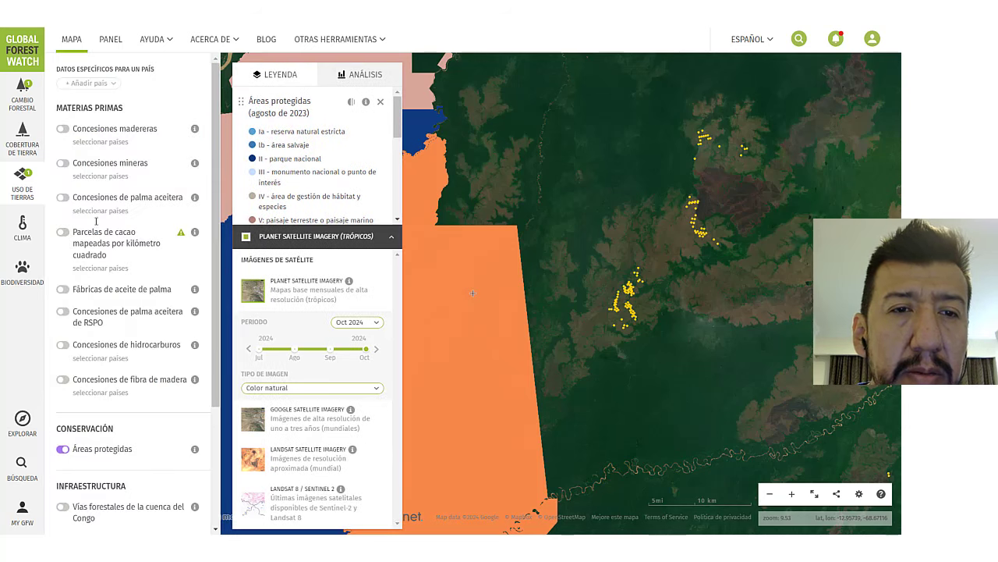
pyautogui.scroll(-2, 119, 376)
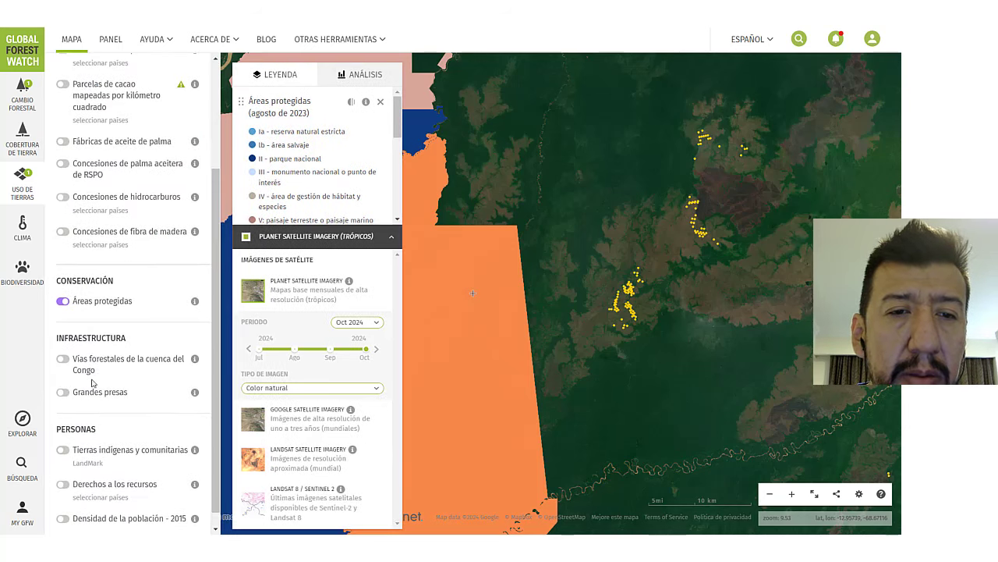
pyautogui.scroll(-1, 91, 383)
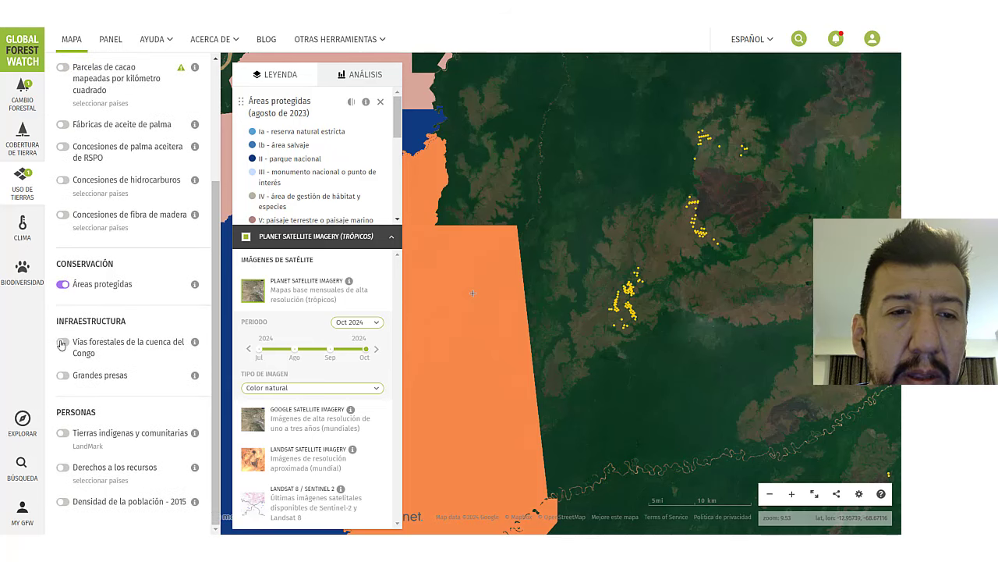
pyautogui.click(62, 434)
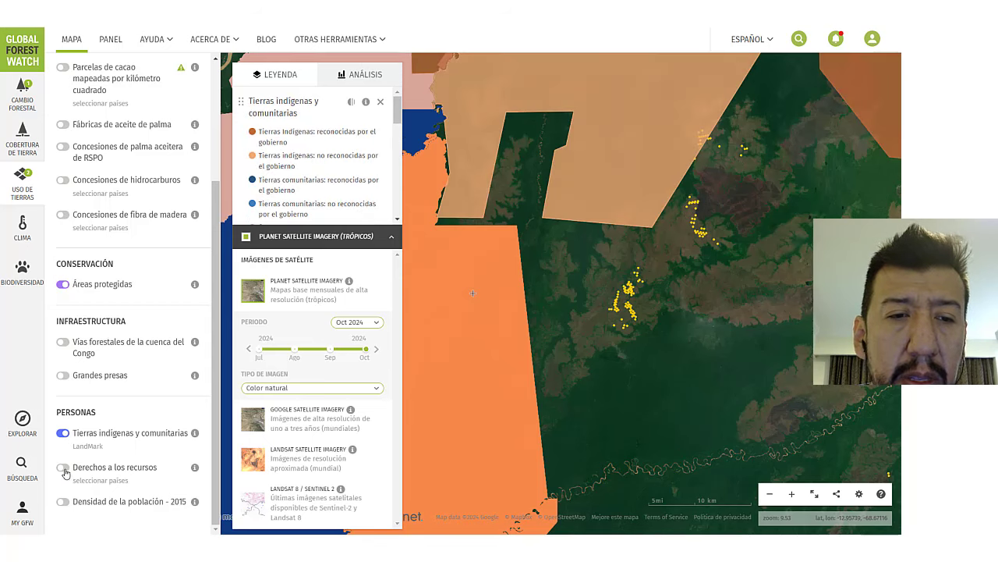
pyautogui.click(62, 467)
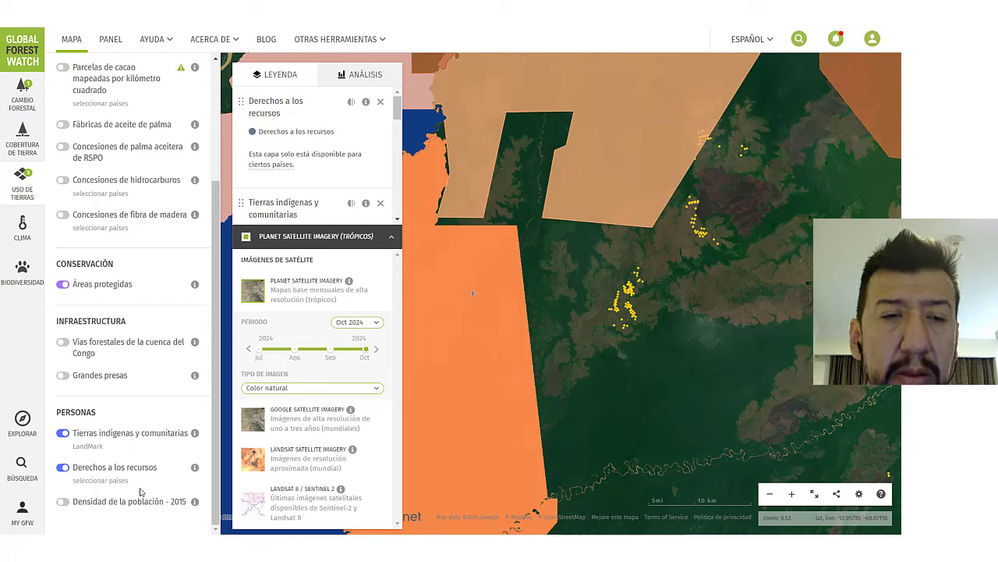
pyautogui.scroll(2, 121, 392)
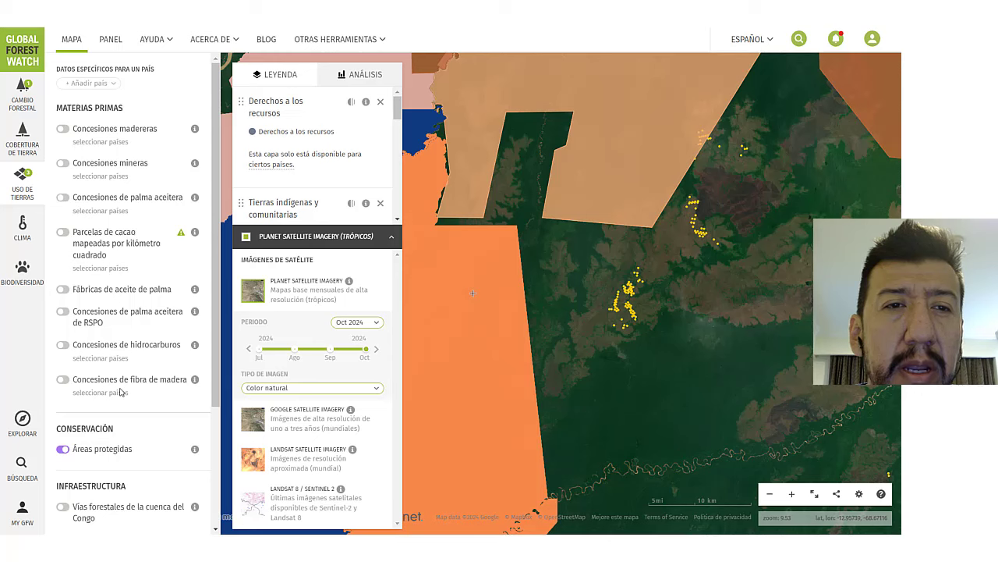
# Step: Briefly show the Áreas de biodiversidad clave and Puntos de Calor para la Biodiversidad layers, turning both off again
pyautogui.click(26, 273)
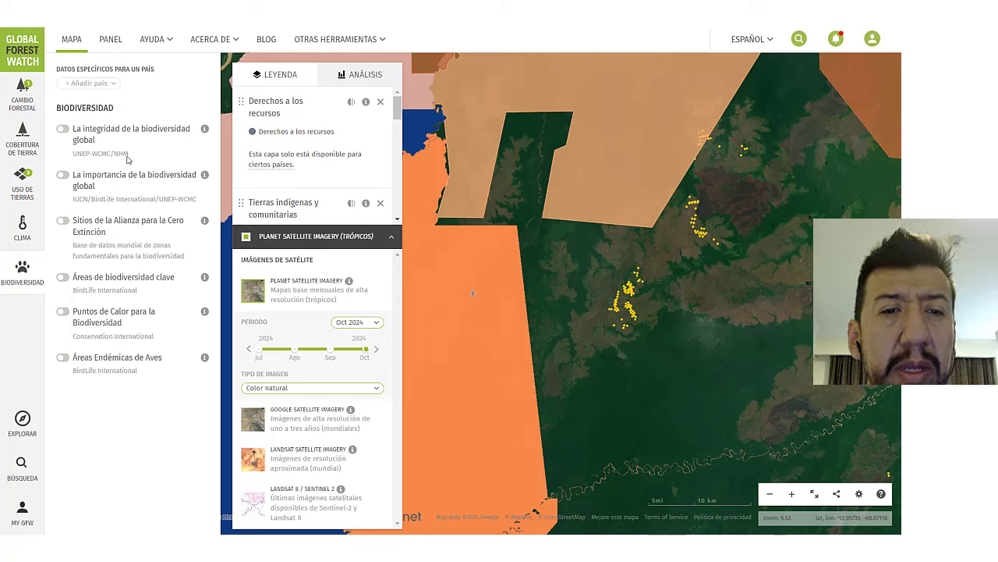
pyautogui.click(63, 278)
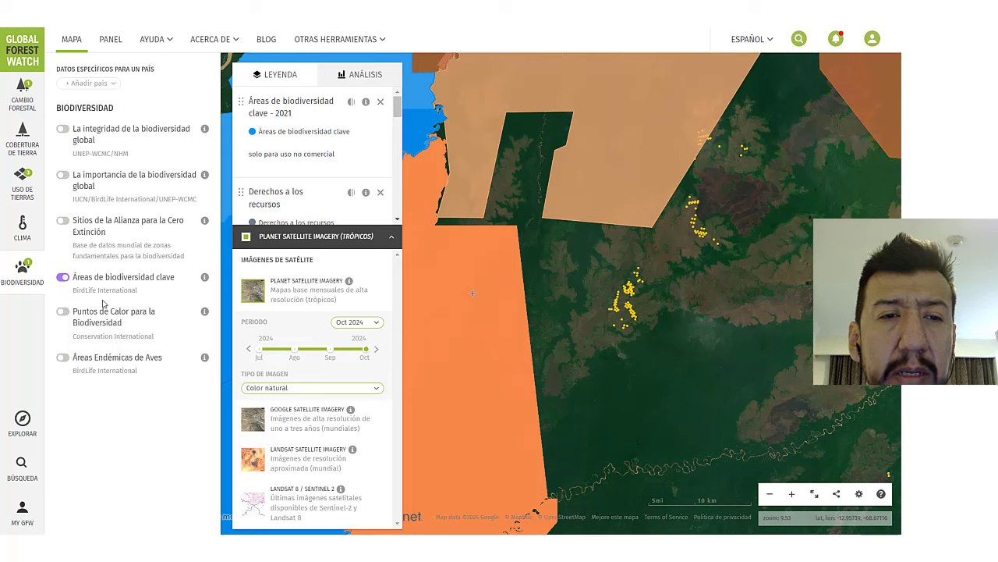
pyautogui.click(65, 313)
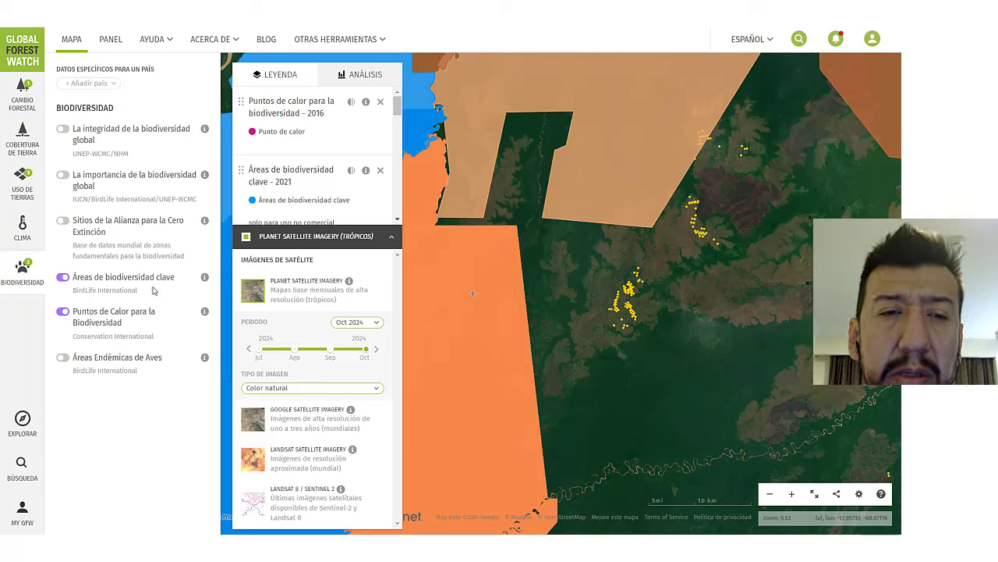
pyautogui.click(62, 311)
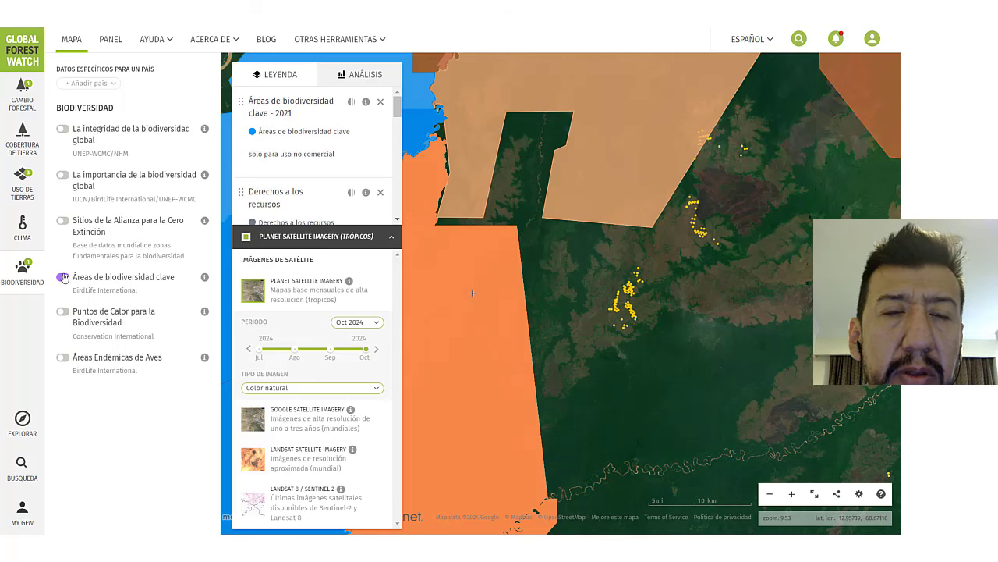
pyautogui.click(62, 277)
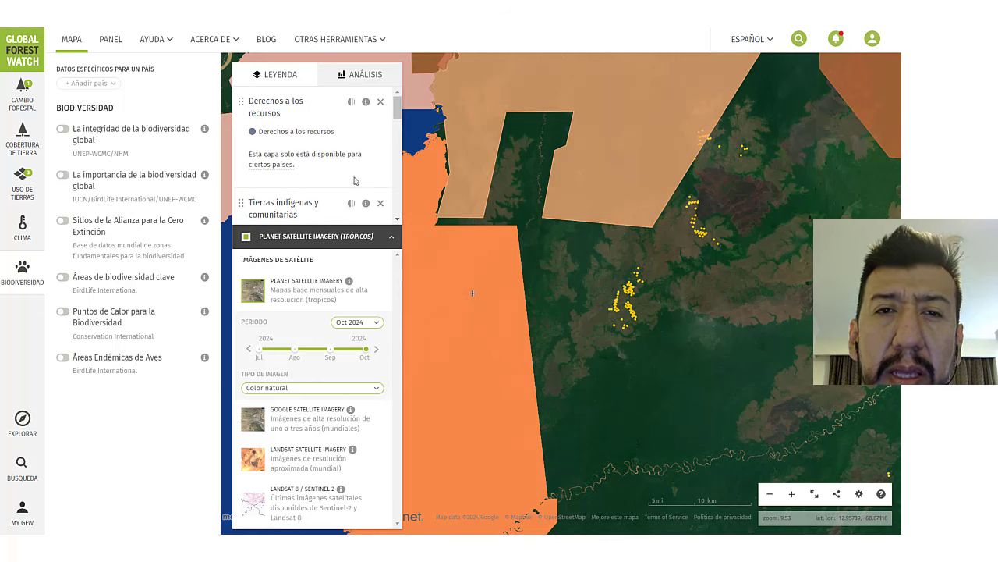
# Step: Remove the resource rights, indigenous and community lands, and protected areas layers from the map
pyautogui.click(380, 102)
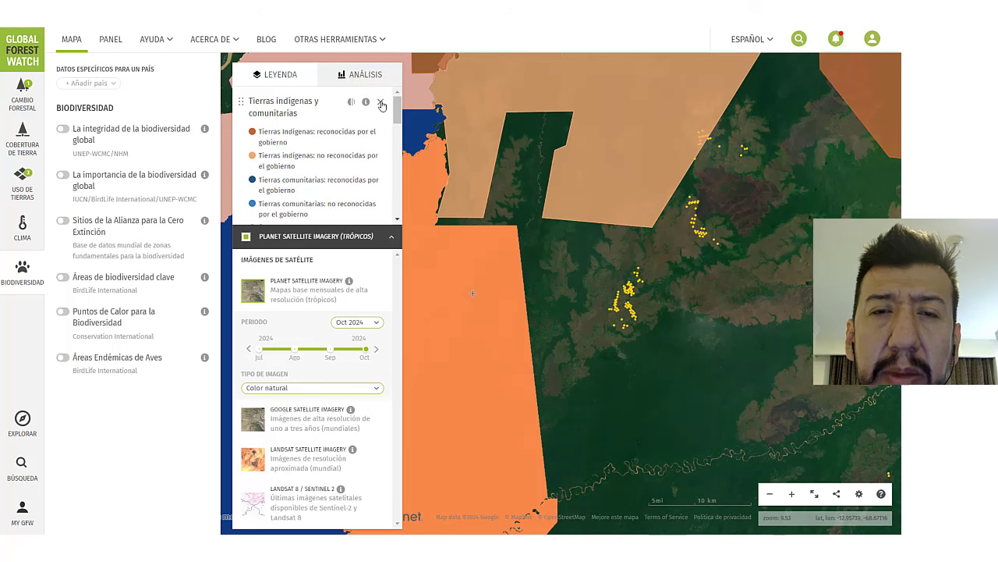
pyautogui.click(381, 102)
pyautogui.click(380, 102)
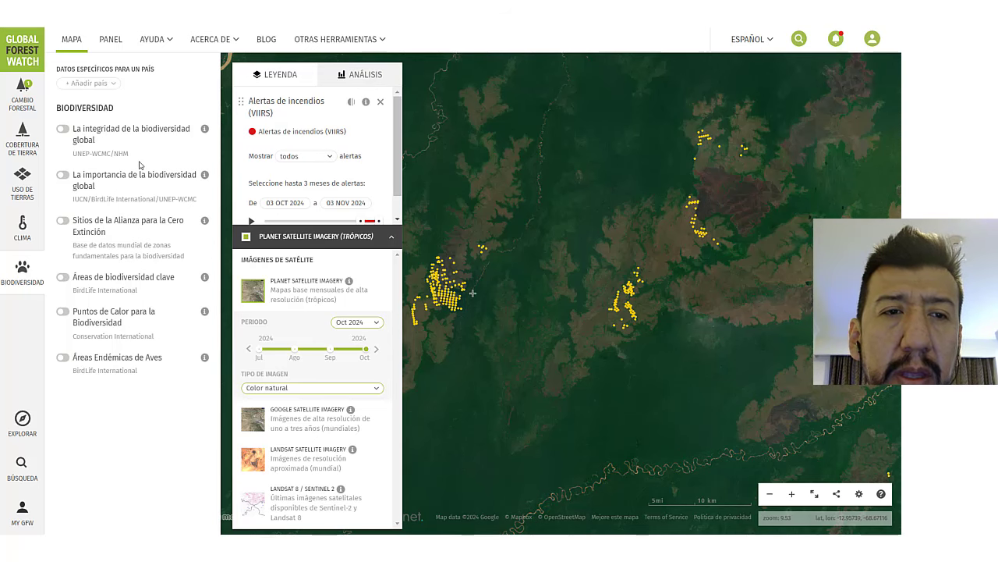
# Step: Inspect the details of a VIIRS fire alert beside the dark burned patch in the northeast of the map
pyautogui.click(23, 271)
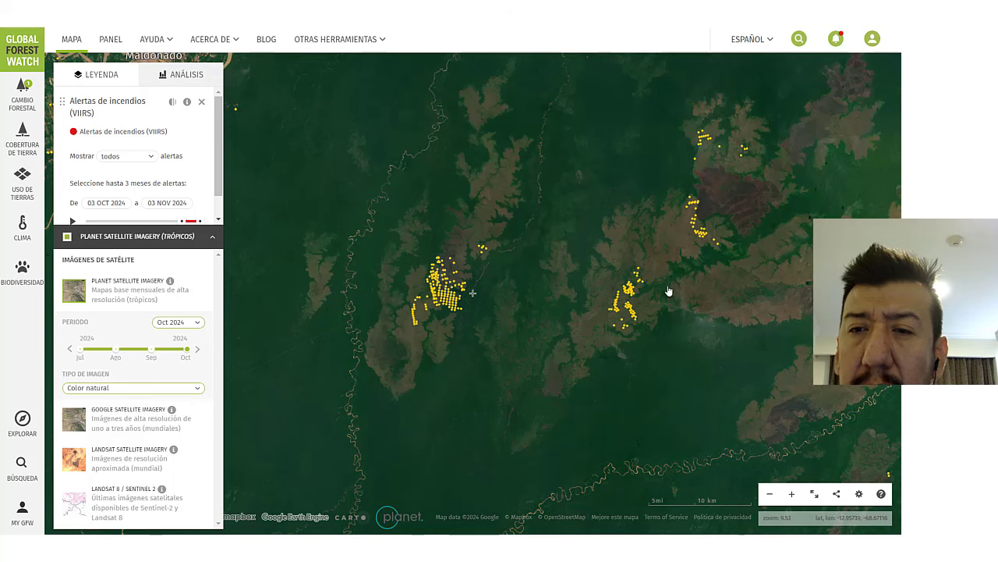
pyautogui.click(699, 235)
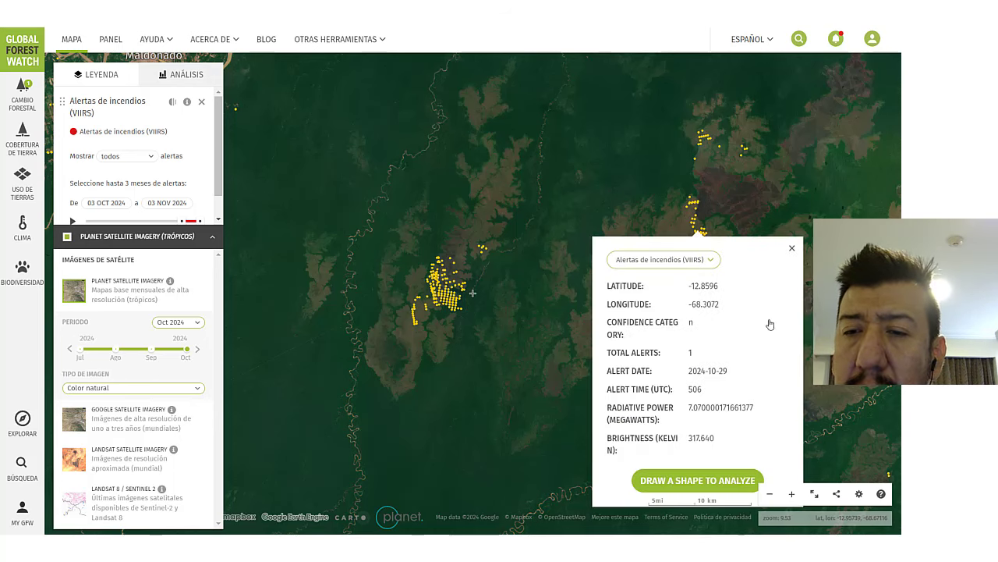
pyautogui.click(792, 250)
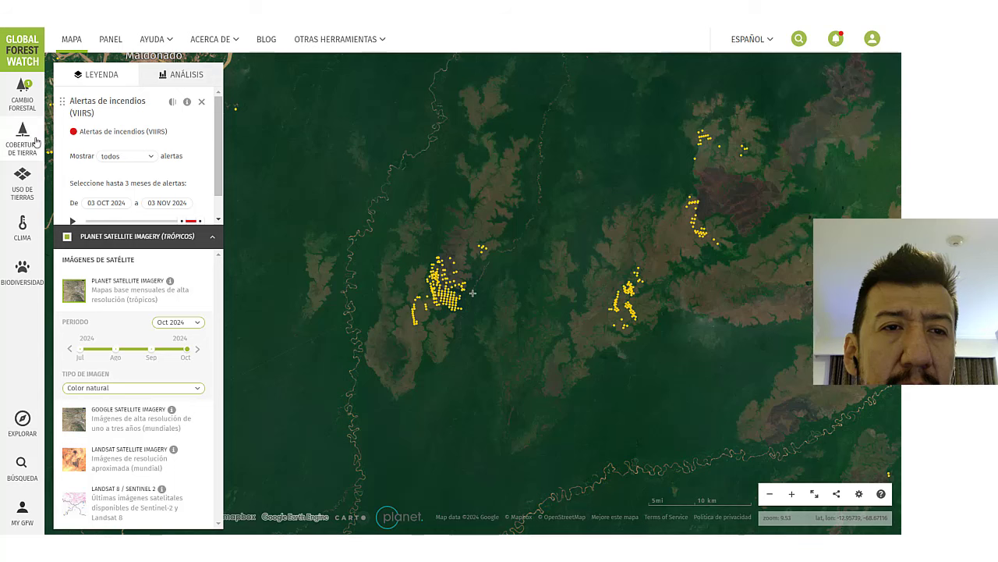
# Step: Turn on the Pérdida de cobertura arbórea debido a incendios layer and limit its period to the most recent years up to 2023
pyautogui.click(25, 108)
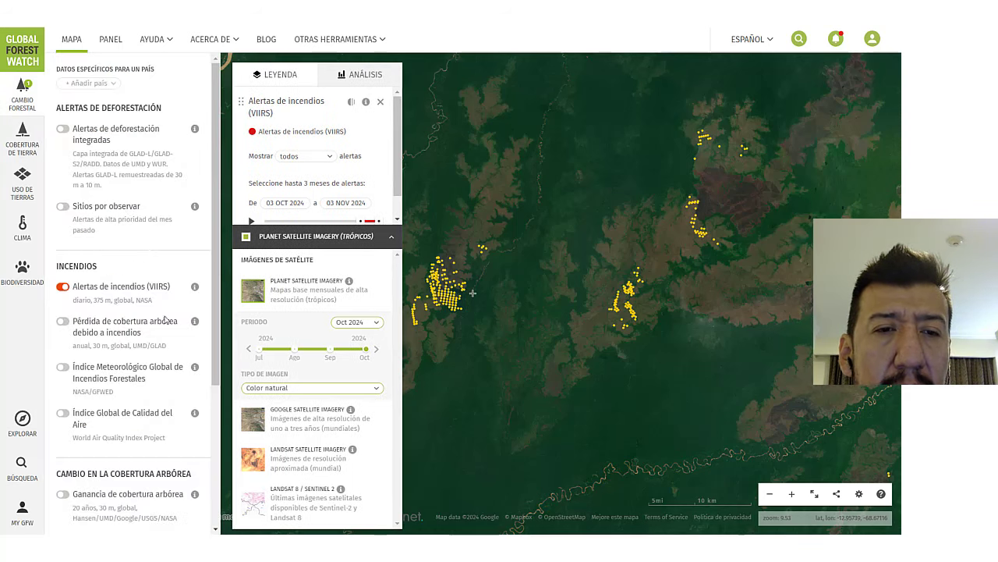
pyautogui.click(63, 326)
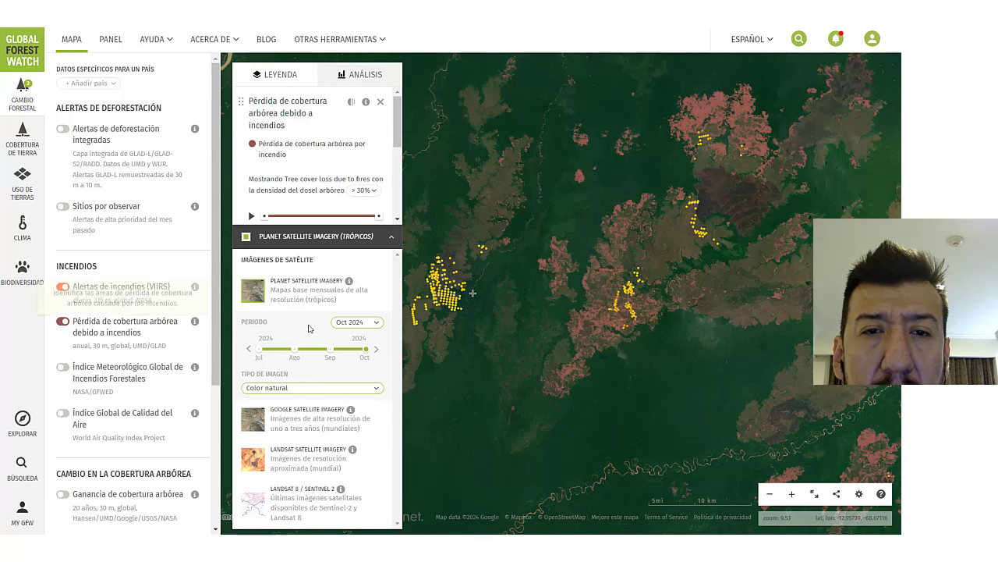
pyautogui.scroll(-1, 342, 173)
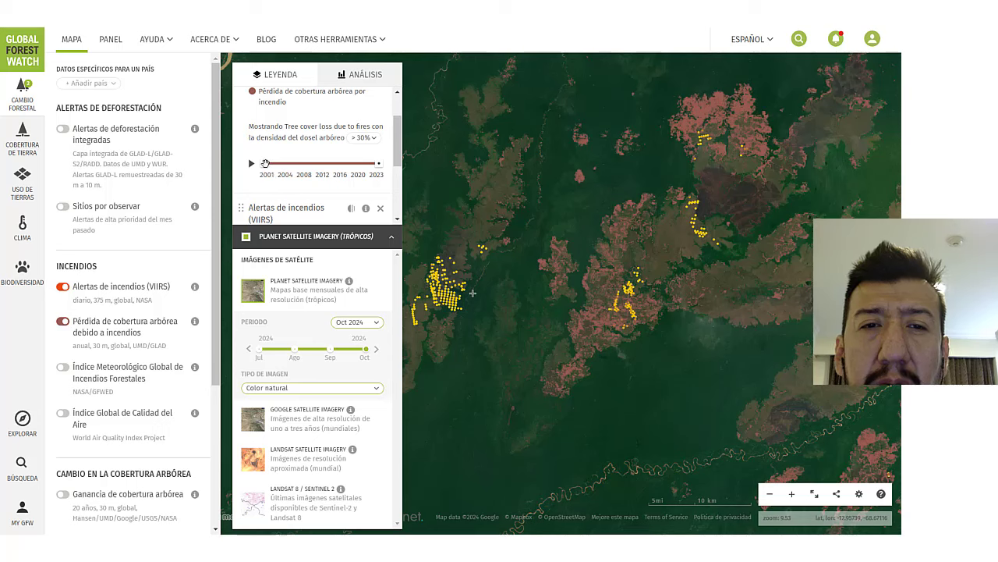
pyautogui.moveTo(266, 163); pyautogui.dragTo(353, 163)
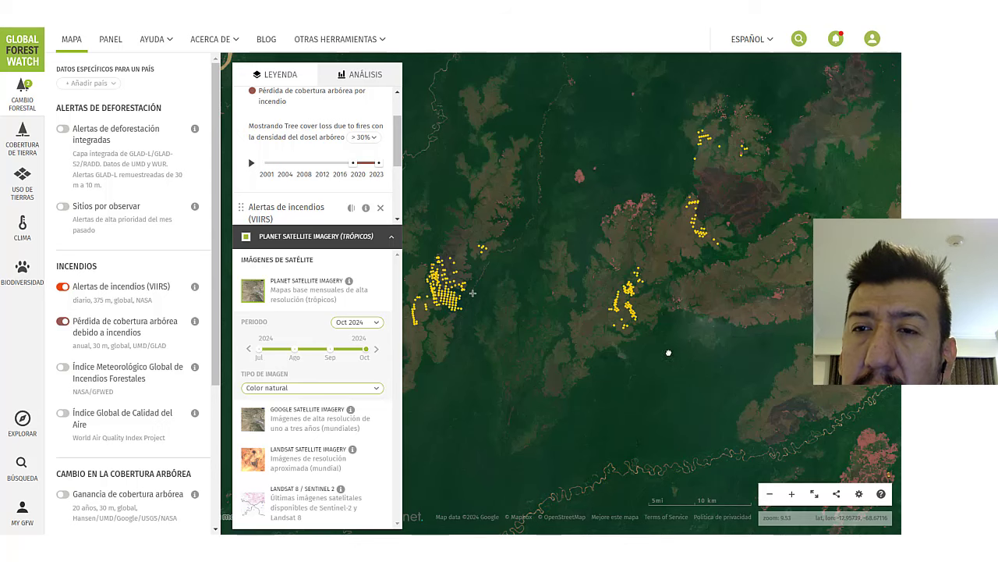
# Step: Examine the fire alerts and fire-related tree cover loss southeastward past Santa Ana del Yacuma and Trinidad to Ascensión de Guarayos
pyautogui.moveTo(672, 358); pyautogui.dragTo(551, 298)
pyautogui.click(552, 298)
pyautogui.scroll(-3, 701, 330)
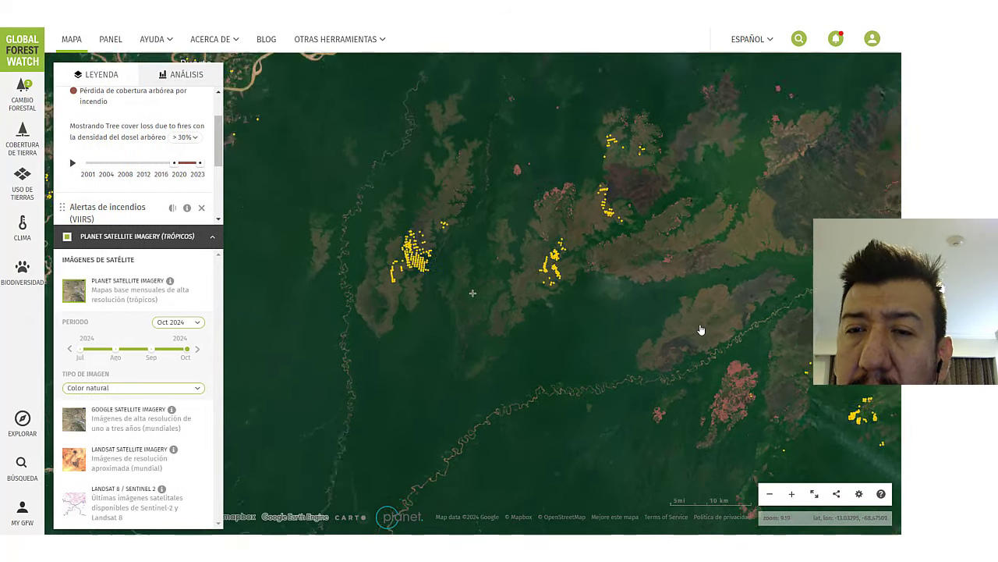
pyautogui.scroll(-5, 710, 336)
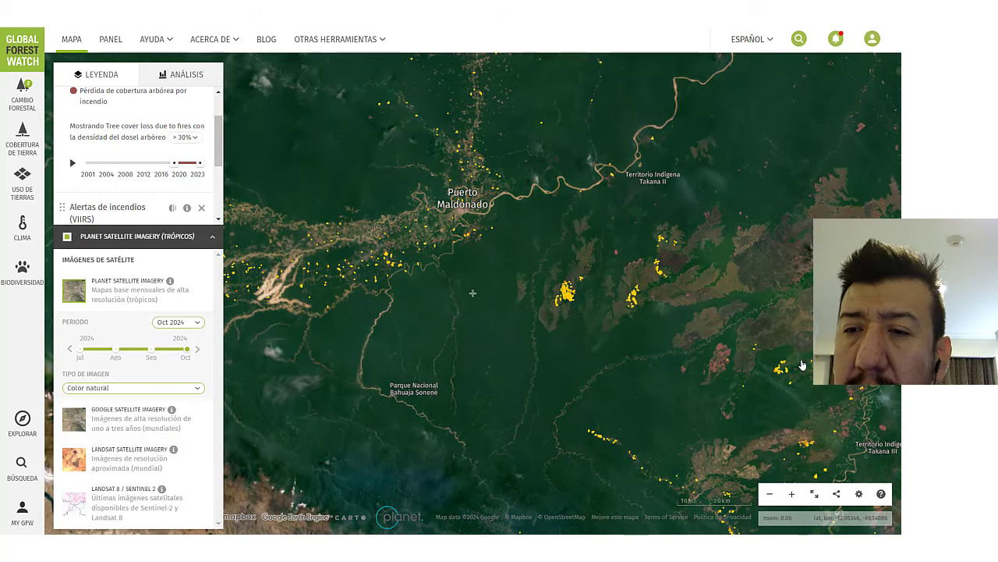
pyautogui.moveTo(607, 338); pyautogui.dragTo(596, 333)
pyautogui.moveTo(657, 367); pyautogui.dragTo(503, 267)
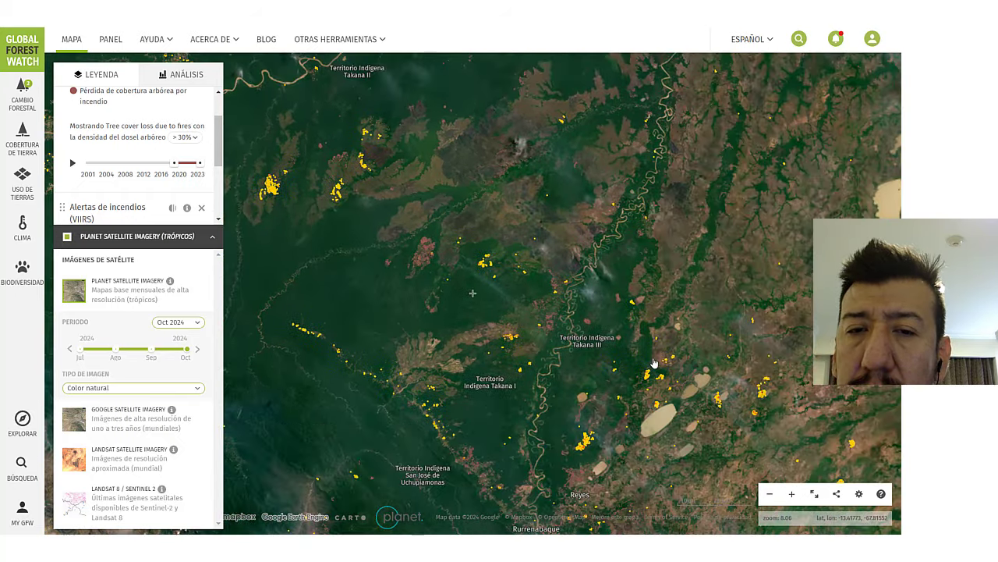
pyautogui.moveTo(655, 366); pyautogui.dragTo(471, 245)
pyautogui.moveTo(617, 301); pyautogui.dragTo(516, 310)
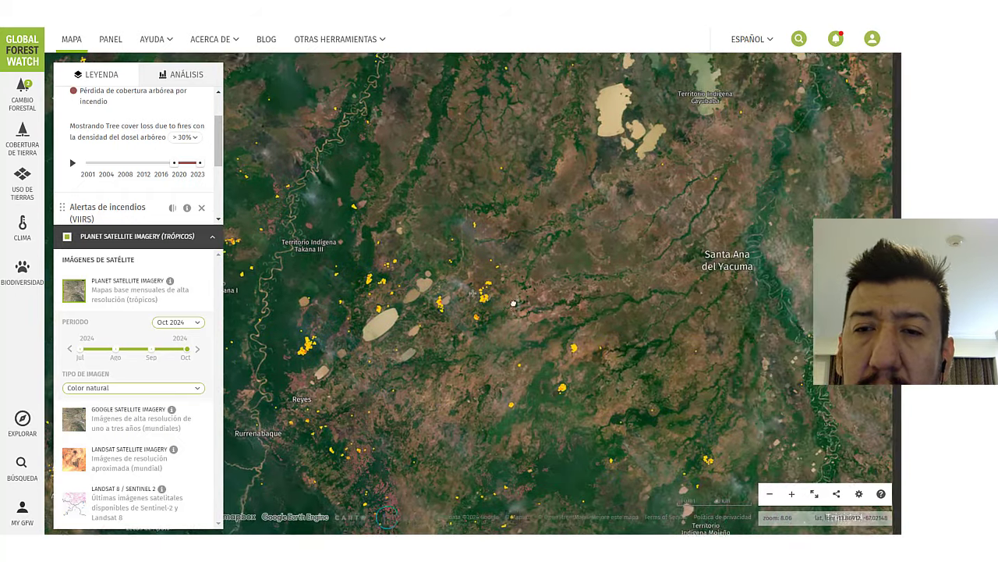
pyautogui.moveTo(601, 327); pyautogui.dragTo(445, 181)
pyautogui.moveTo(648, 344); pyautogui.dragTo(585, 316)
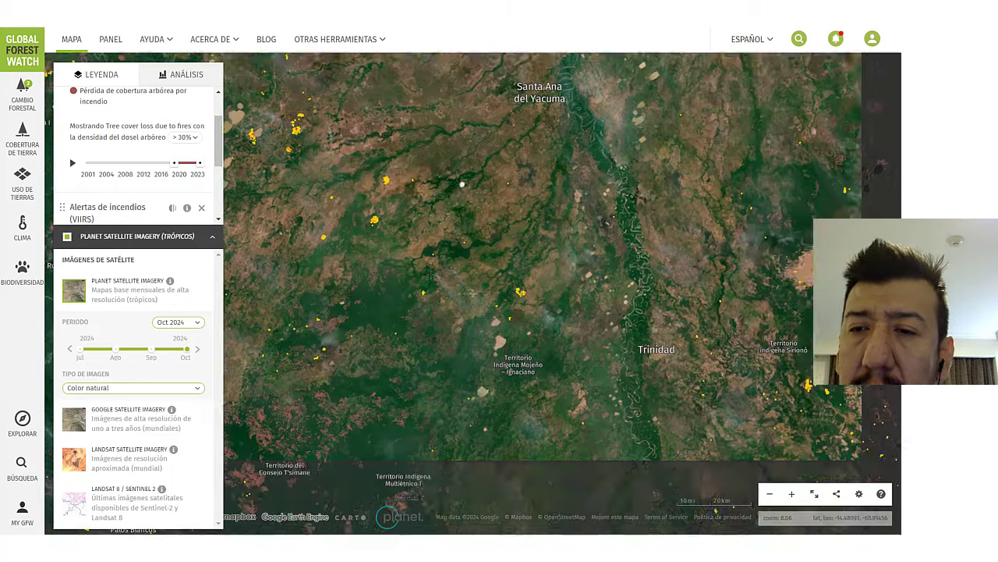
pyautogui.moveTo(725, 363); pyautogui.dragTo(474, 235)
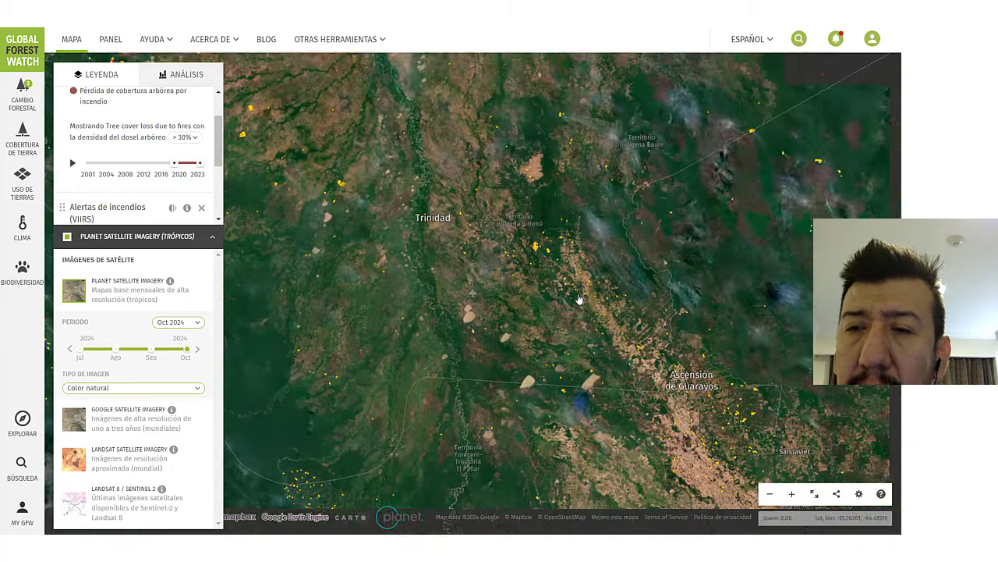
# Step: Turn off the Planet satellite imagery basemap with the region around Ascensión de Guarayos and Noel Kempff Mercado in view
pyautogui.scroll(-2, 579, 299)
pyautogui.moveTo(711, 336); pyautogui.dragTo(496, 291)
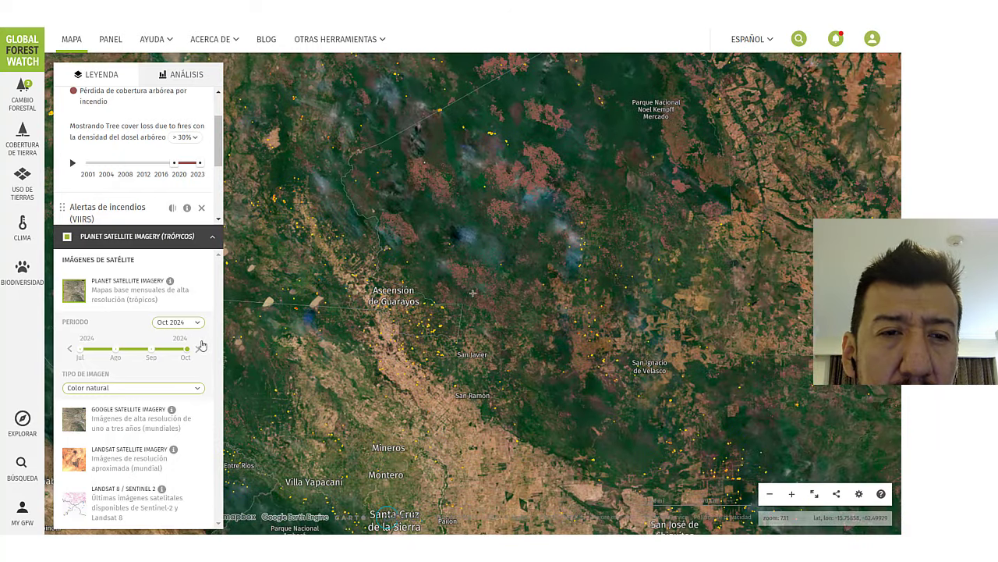
pyautogui.click(67, 237)
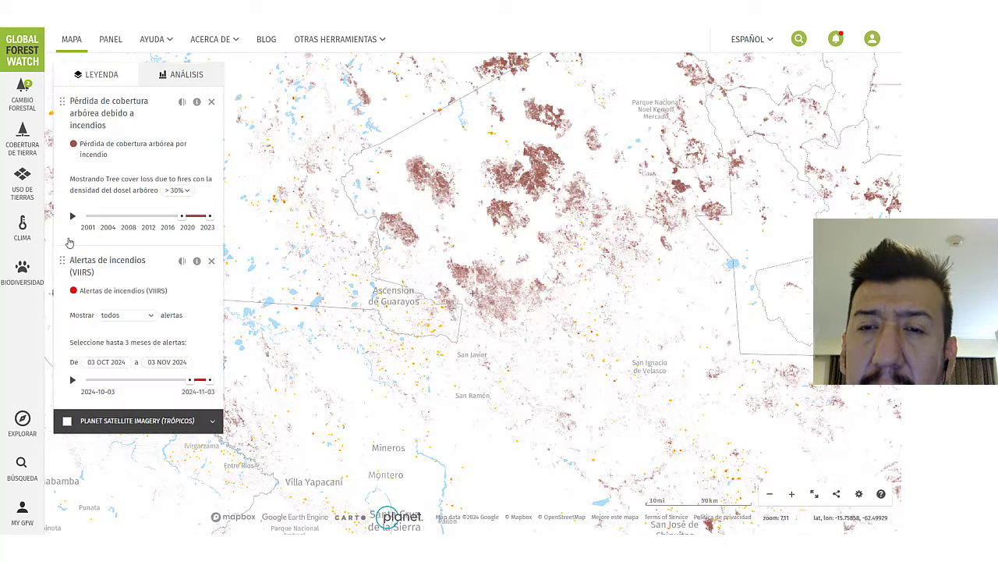
# Step: Extend the displayed VIIRS fire alert range back to its earliest date and set the period's start date to 1 September 2024
pyautogui.scroll(-2, 607, 379)
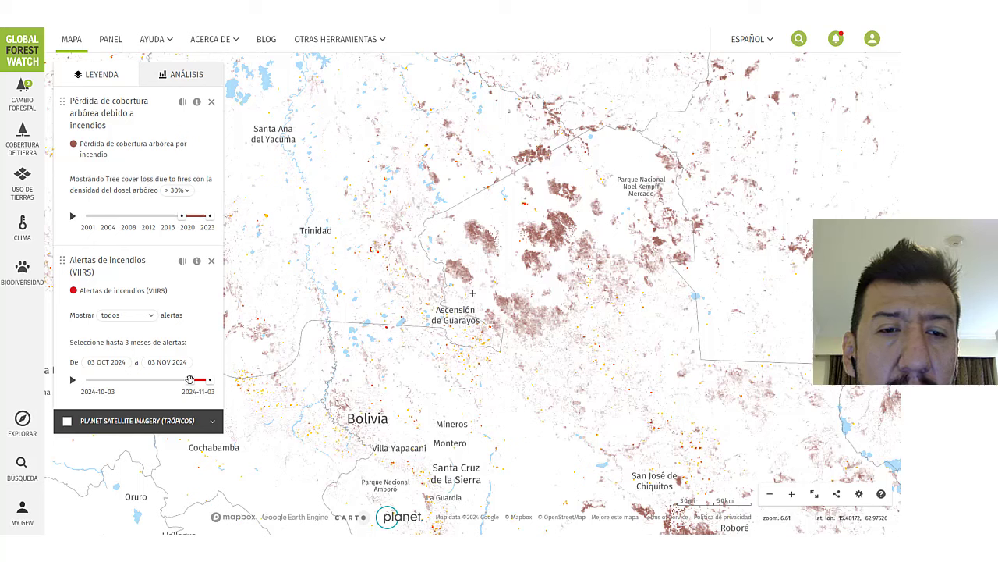
pyautogui.moveTo(189, 379); pyautogui.dragTo(85, 380)
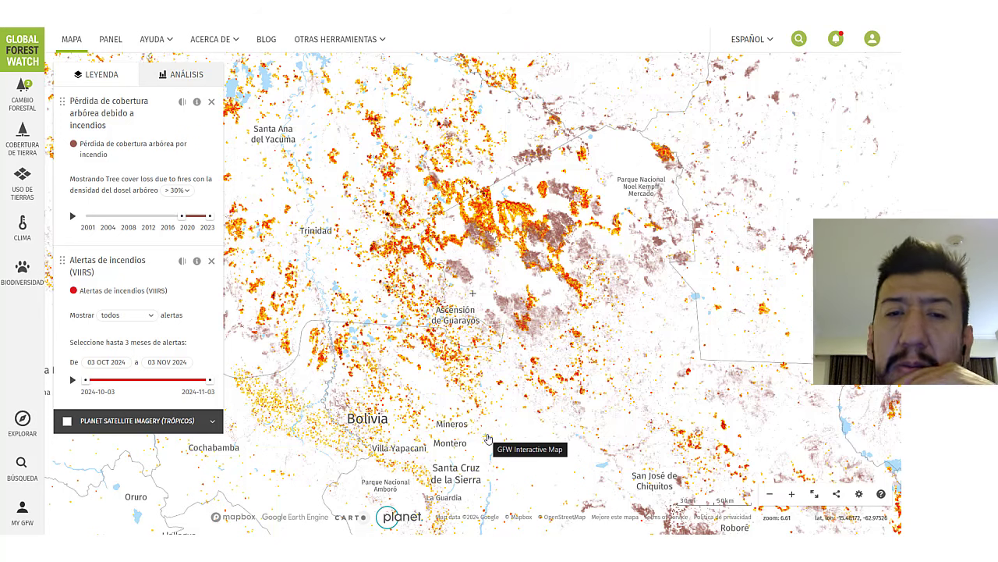
pyautogui.click(118, 364)
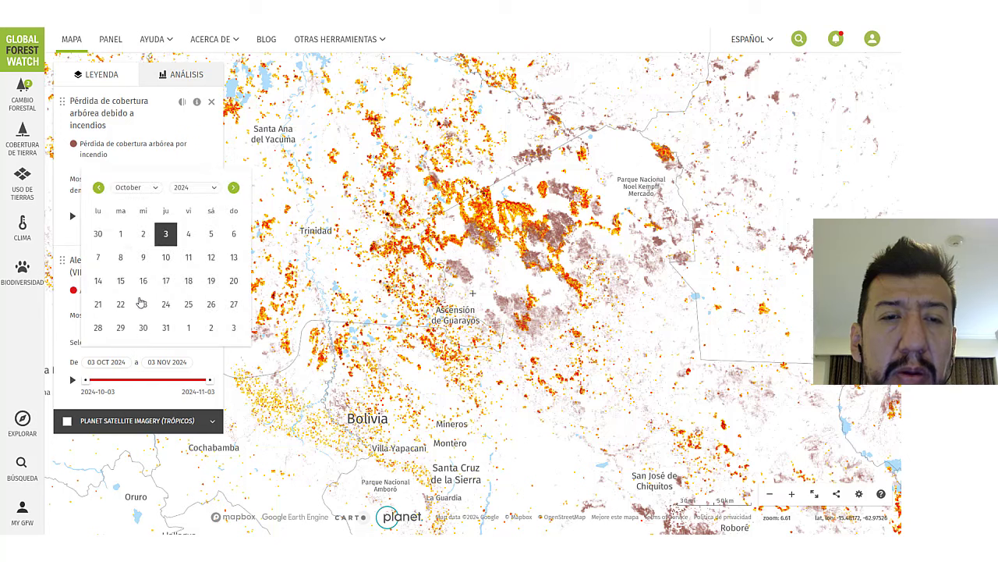
pyautogui.click(146, 189)
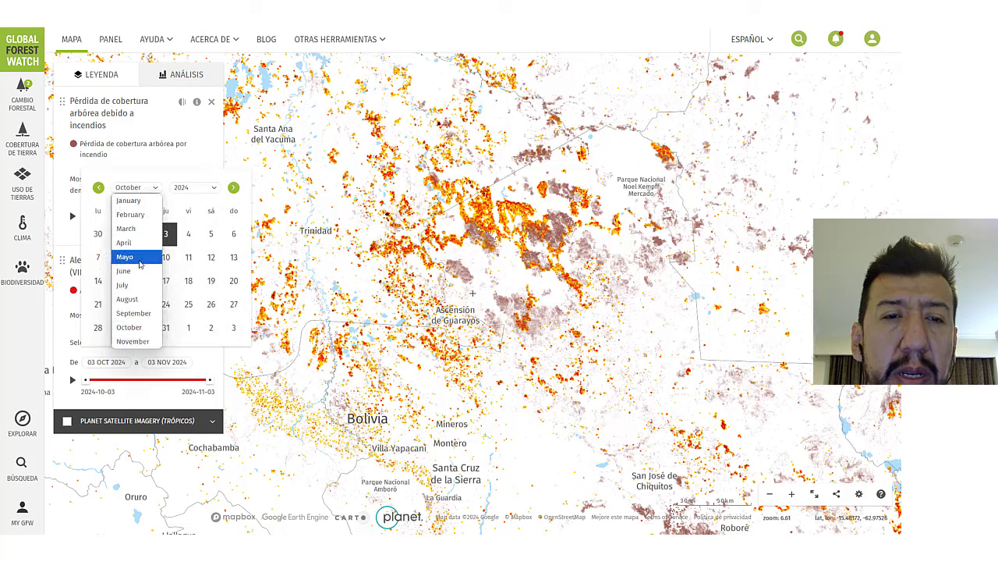
pyautogui.click(141, 313)
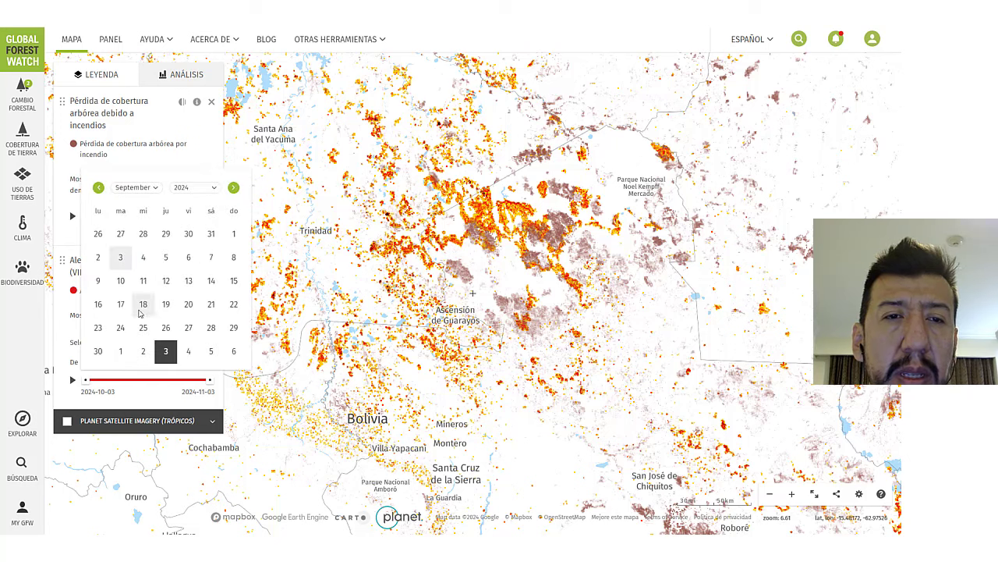
pyautogui.click(234, 235)
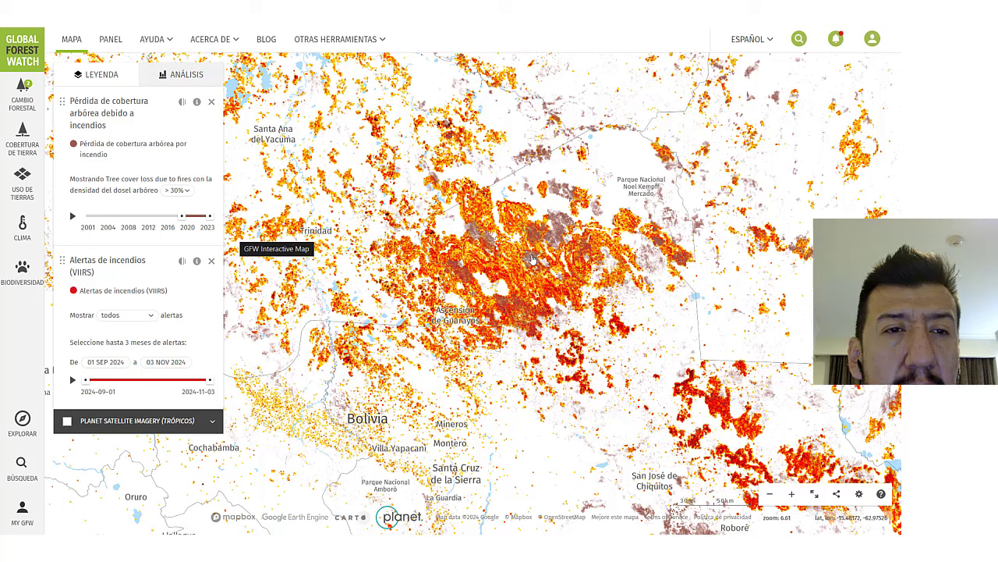
# Step: Show the Pérdida de cobertura arbórea layer over the fire alerts for comparison, and turn it off again
pyautogui.click(28, 105)
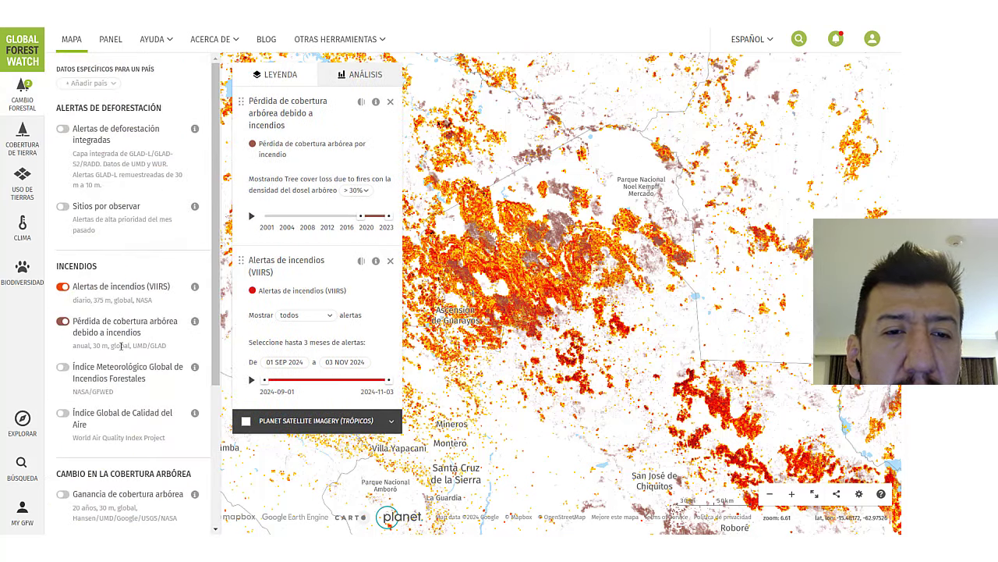
pyautogui.scroll(-1, 121, 347)
pyautogui.scroll(1, 121, 347)
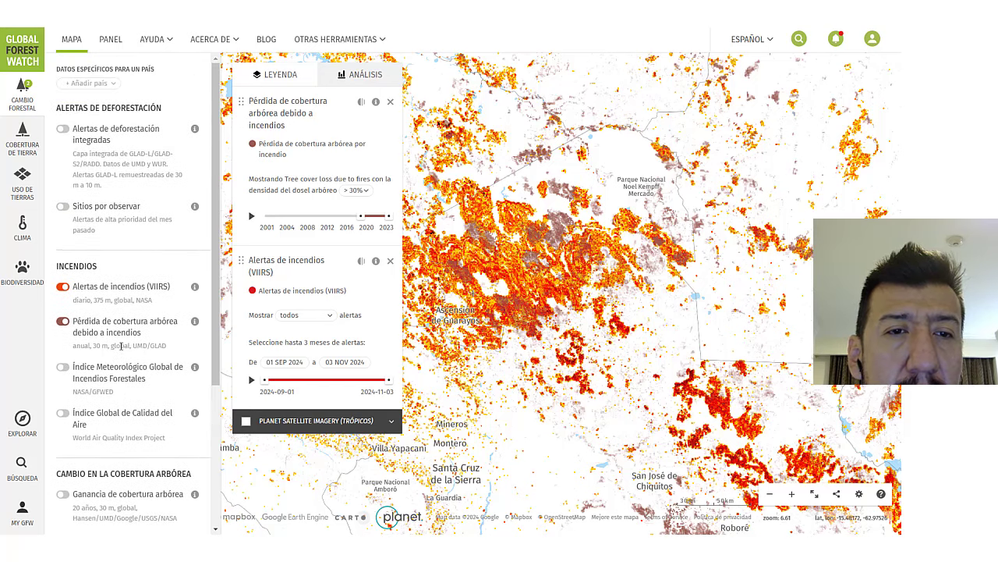
pyautogui.scroll(-5, 121, 347)
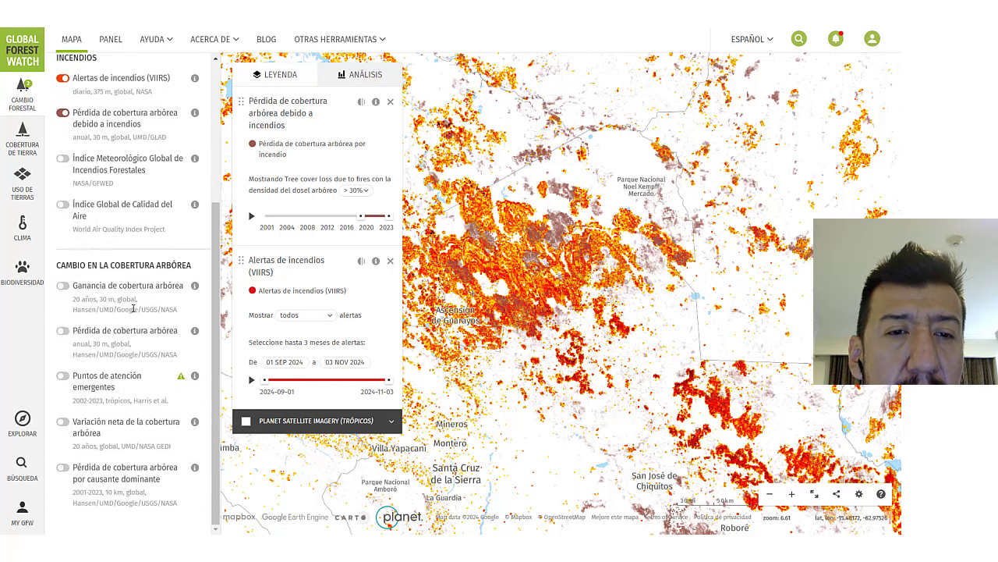
pyautogui.click(66, 334)
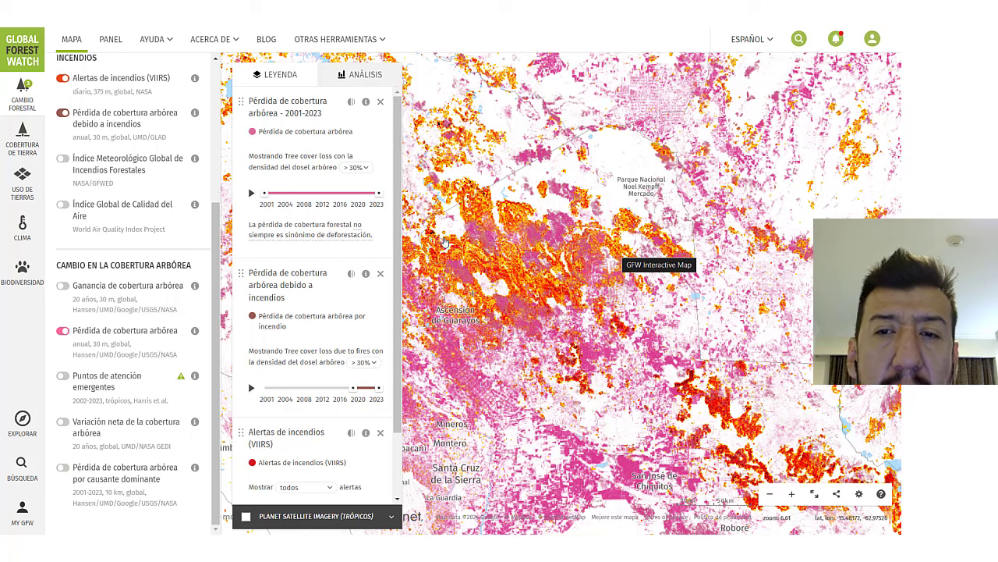
pyautogui.click(63, 331)
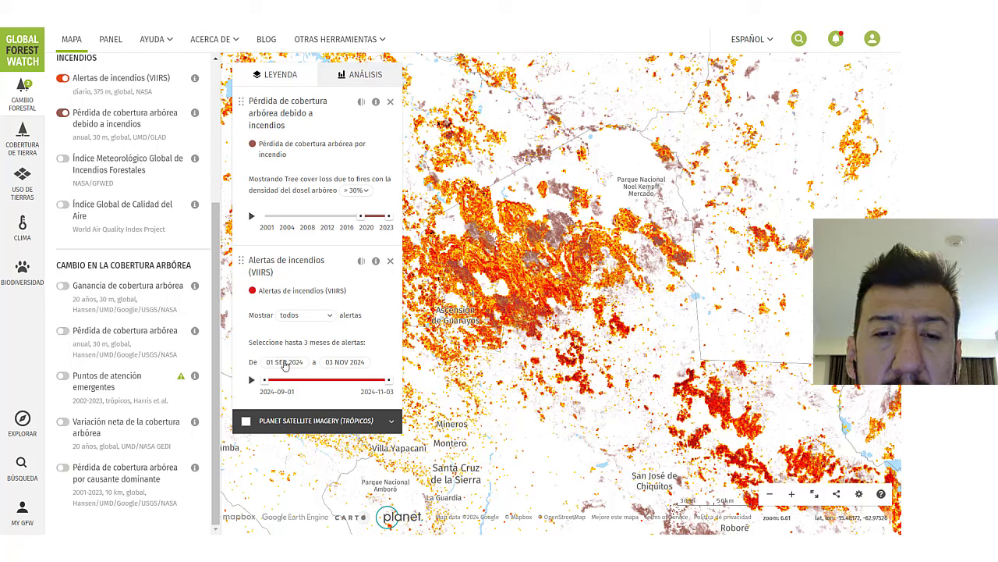
# Step: Set the VIIRS alerts' start date to 1 October 2024 and remove the Pérdida de cobertura arbórea debido a incendios layer
pyautogui.click(284, 361)
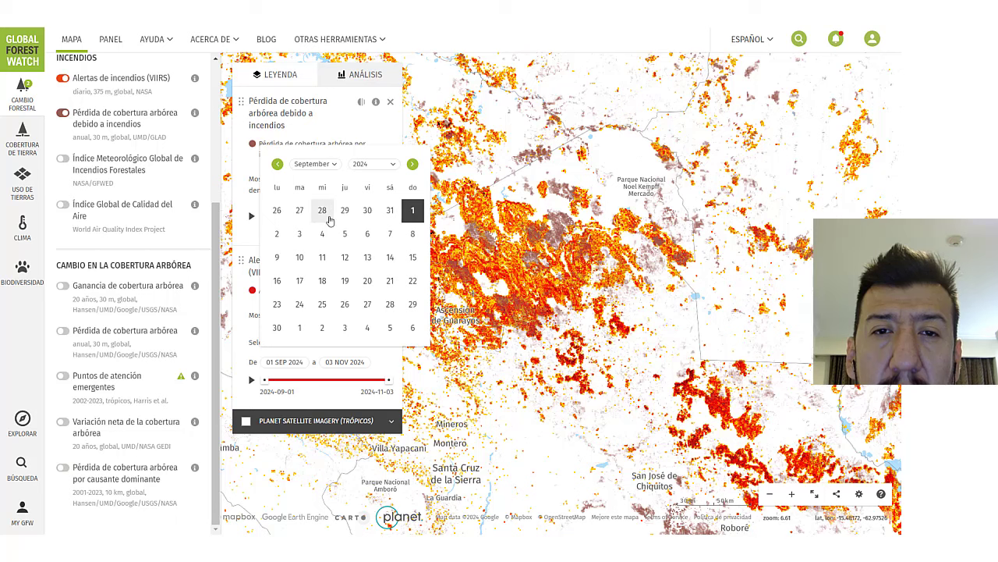
pyautogui.click(332, 166)
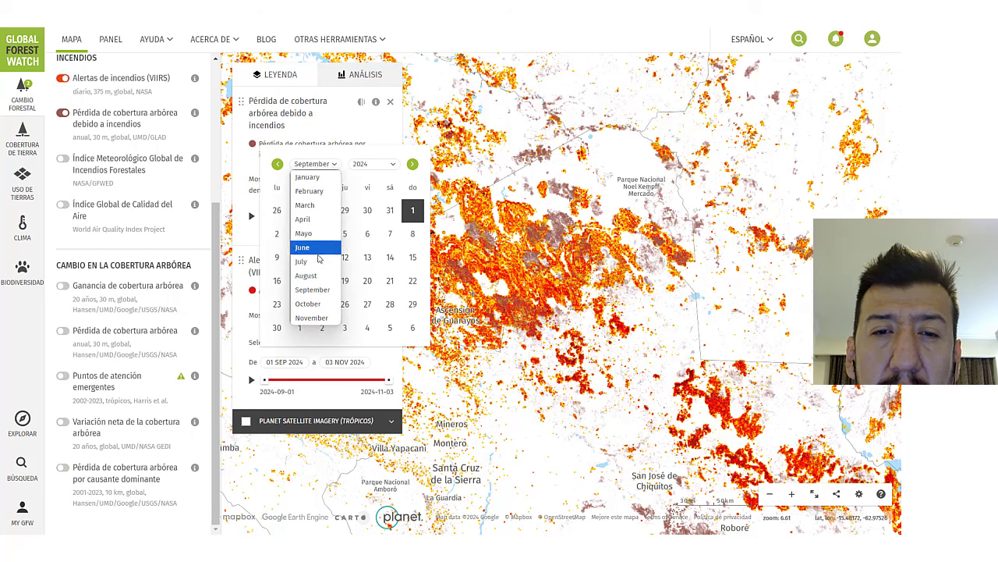
pyautogui.click(317, 303)
pyautogui.click(300, 210)
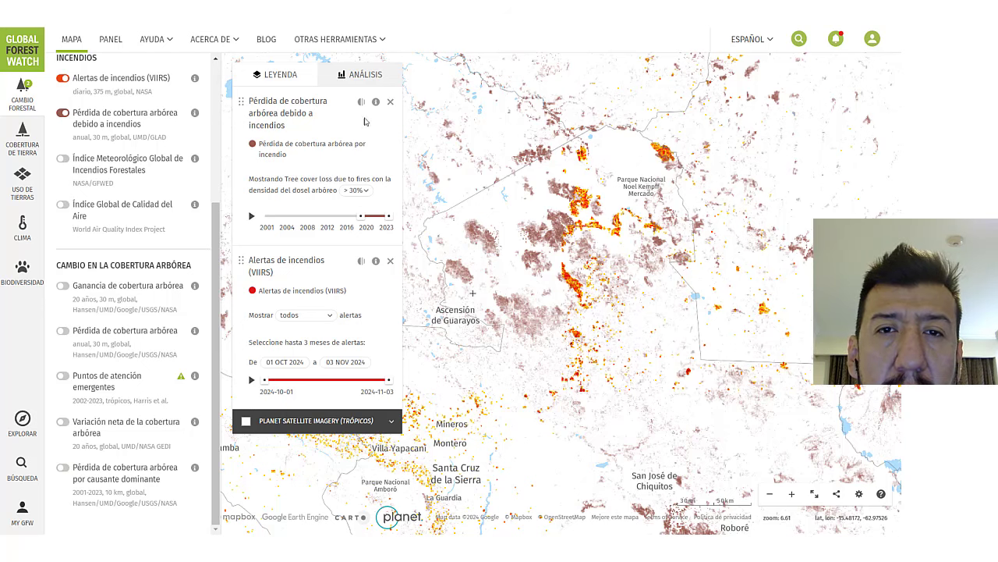
pyautogui.click(390, 101)
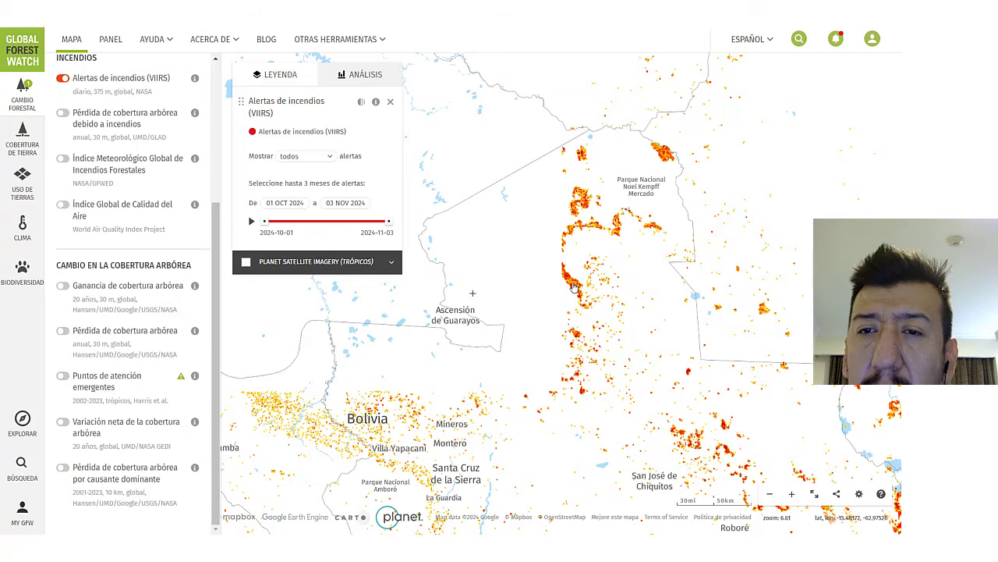
# Step: Turn on the Planet satellite imagery basemap beneath the fire alerts southwest of Parque Nacional Noel Kempff Mercado
pyautogui.scroll(1, 567, 238)
pyautogui.scroll(3, 567, 238)
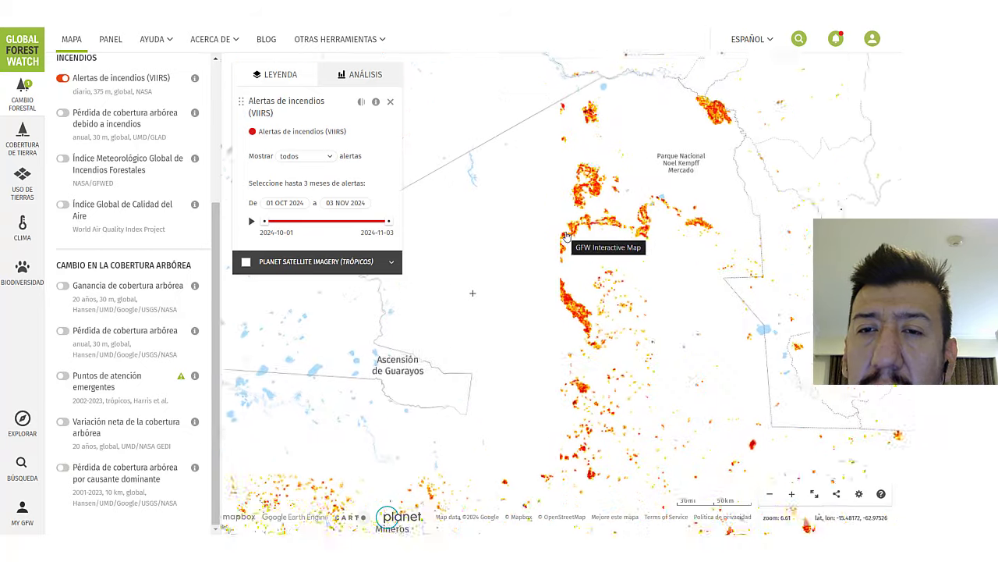
pyautogui.scroll(2, 554, 268)
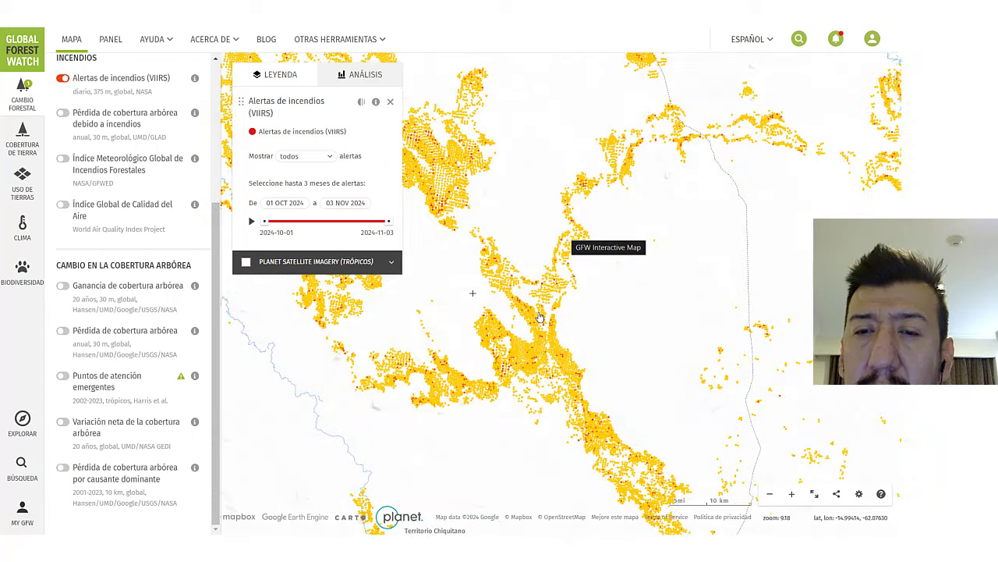
pyautogui.scroll(2, 539, 316)
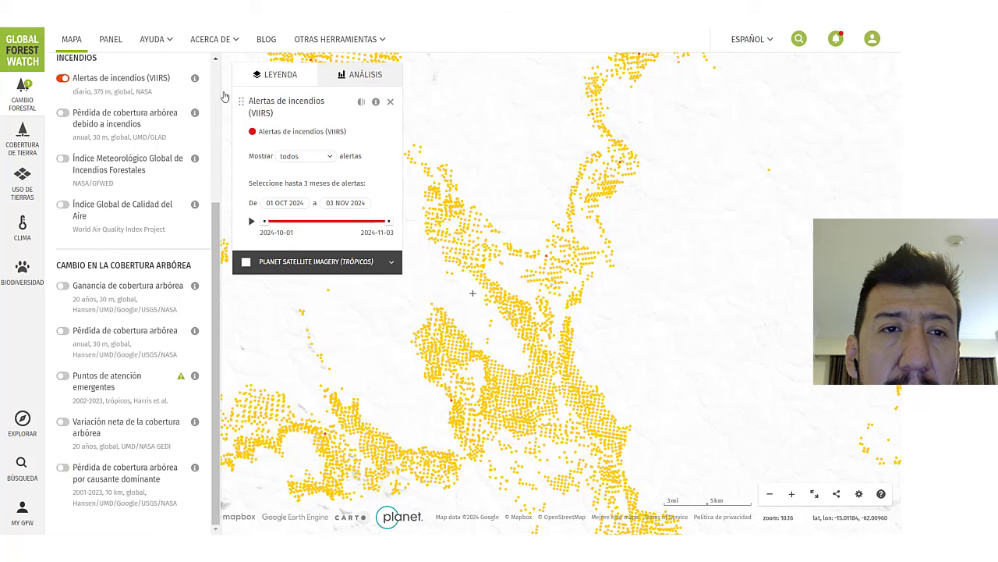
pyautogui.click(19, 100)
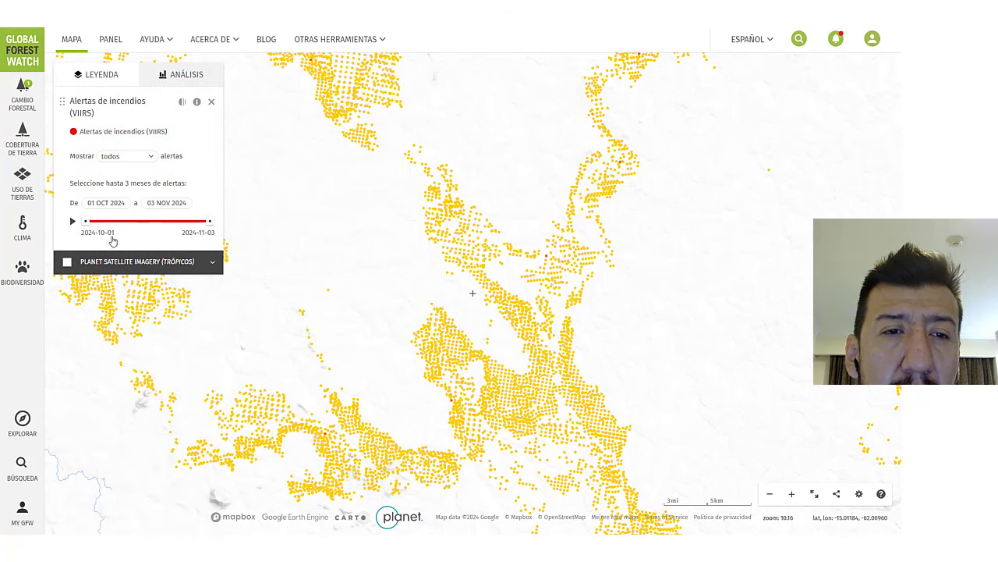
pyautogui.click(67, 263)
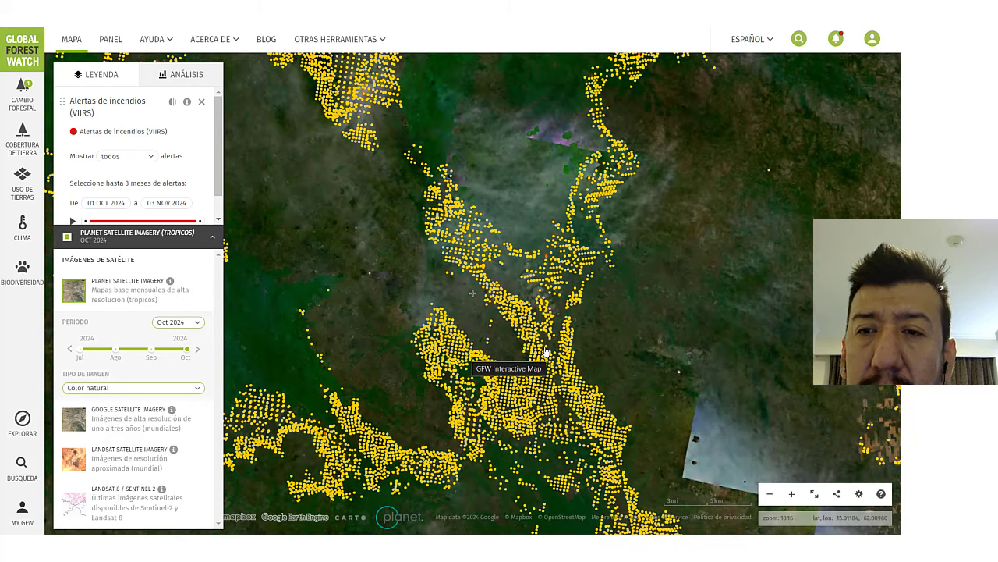
# Step: Play the VIIRS alert timeline from 1 October 2024 over the dense alert cluster to the northwest, and stop the playback
pyautogui.moveTo(545, 352); pyautogui.dragTo(629, 278)
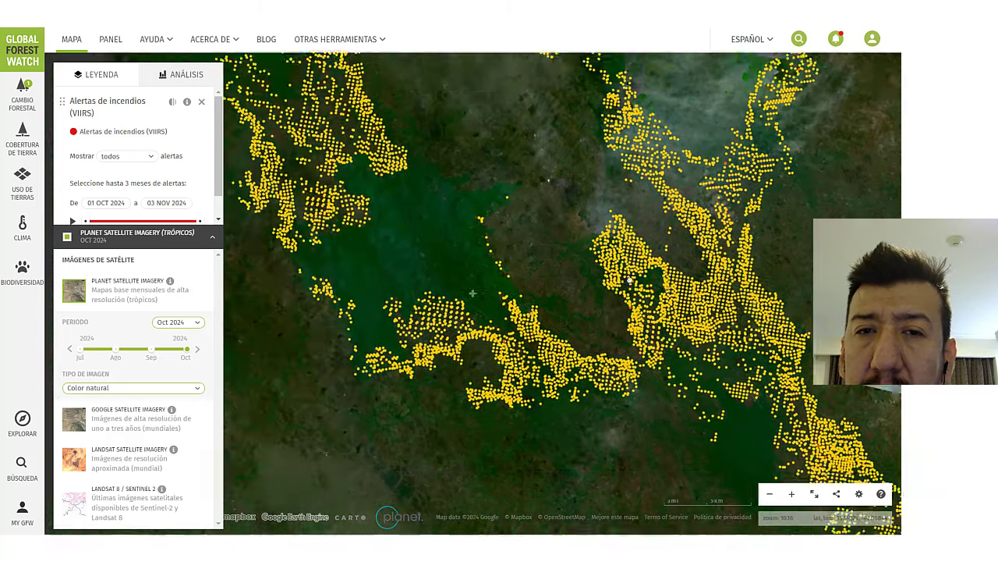
pyautogui.moveTo(539, 313); pyautogui.dragTo(617, 437)
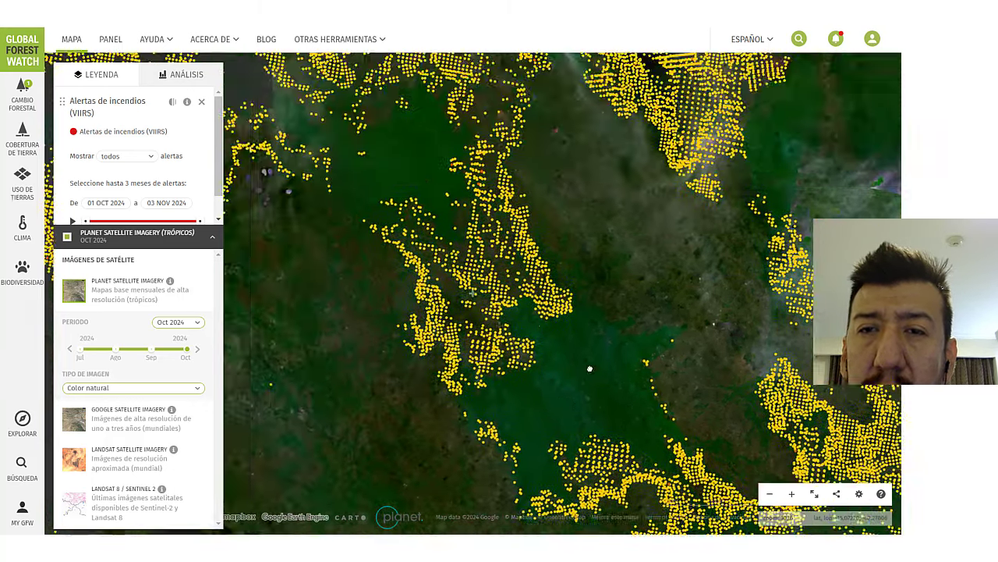
pyautogui.moveTo(538, 234); pyautogui.dragTo(593, 422)
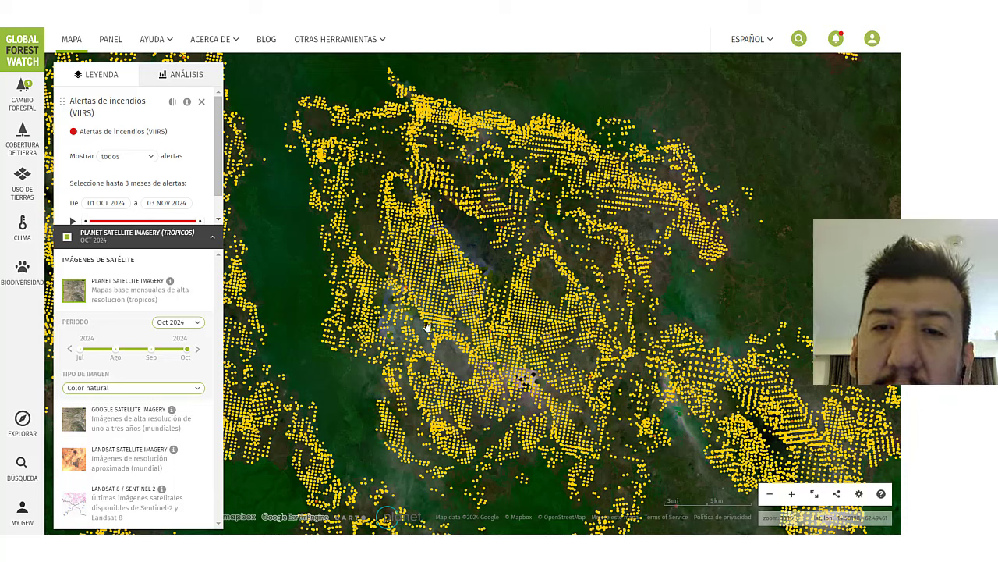
pyautogui.click(212, 237)
pyautogui.click(72, 222)
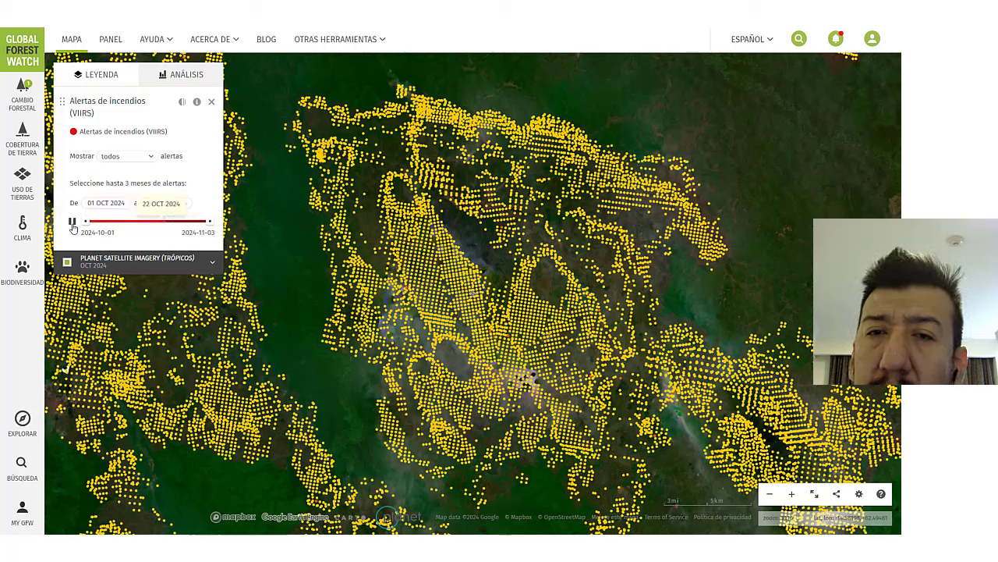
pyautogui.click(72, 223)
# Step: Set the VIIRS alerts' start date to 1 September 2024 and play the timeline over the wider burned region, pausing at 26 October 2024
pyautogui.click(105, 203)
pyautogui.click(236, 283)
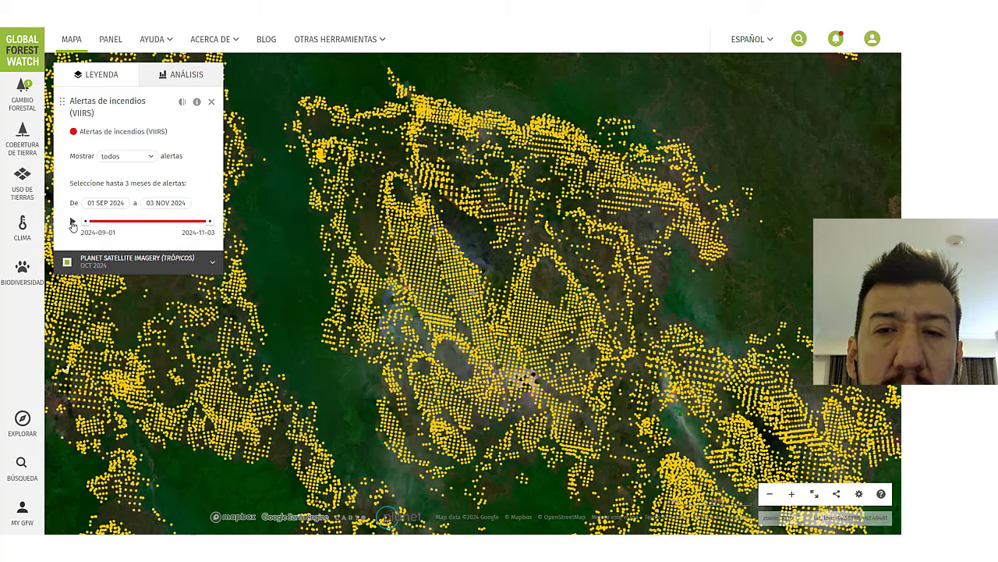
pyautogui.click(73, 222)
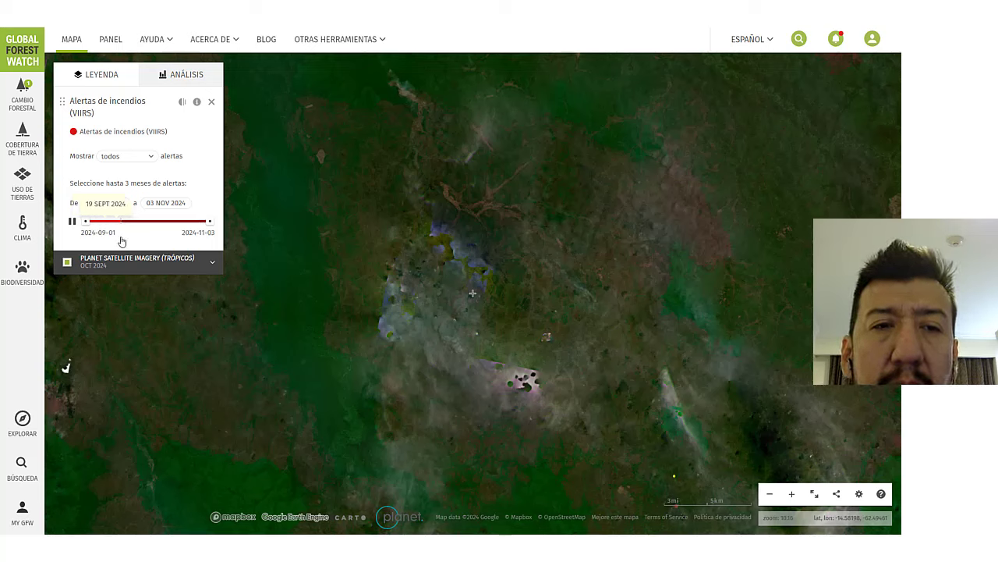
pyautogui.scroll(-4, 473, 293)
pyautogui.moveTo(499, 351); pyautogui.dragTo(407, 168)
pyautogui.click(72, 222)
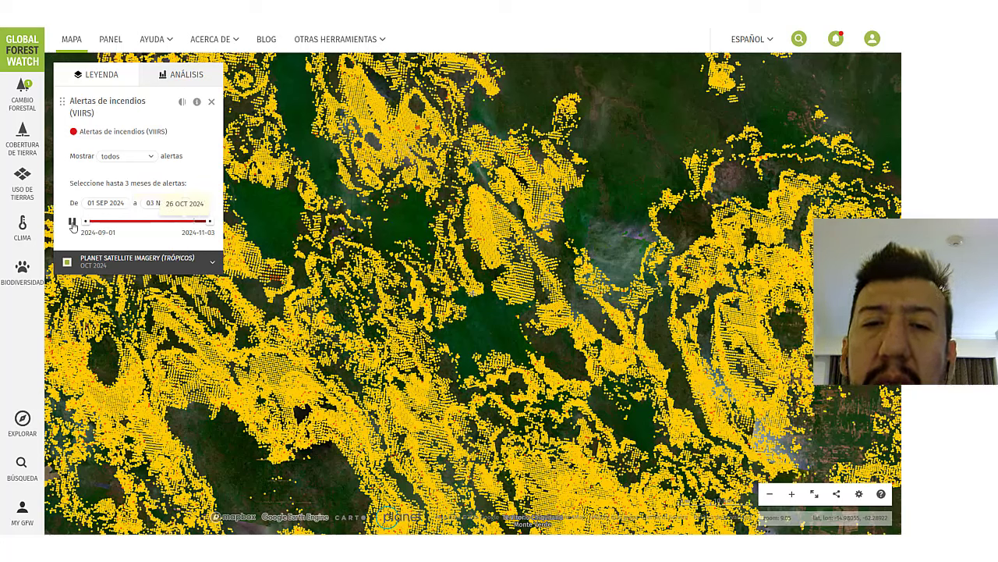
# Step: Open the forest change analysis options for the mapped area
pyautogui.click(181, 74)
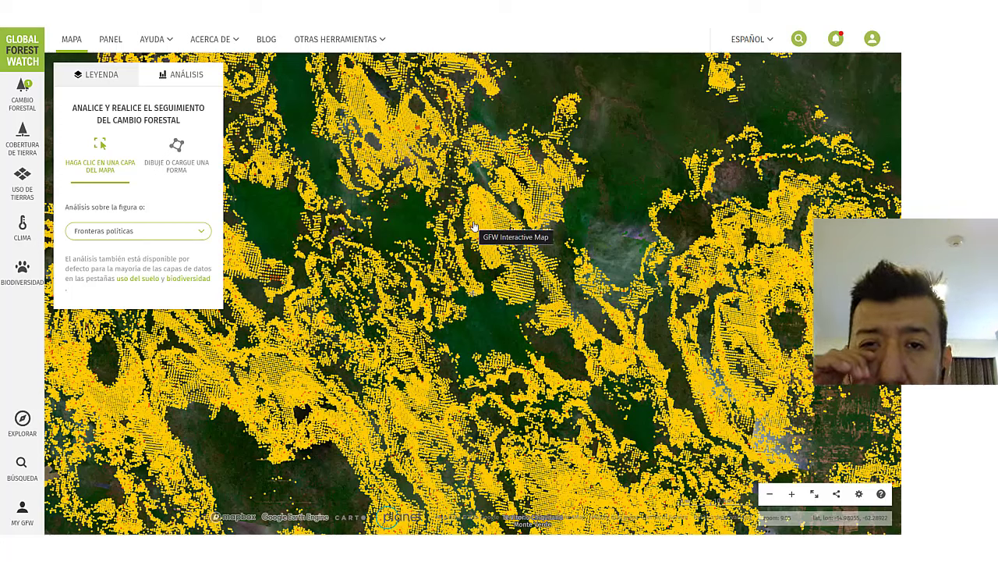